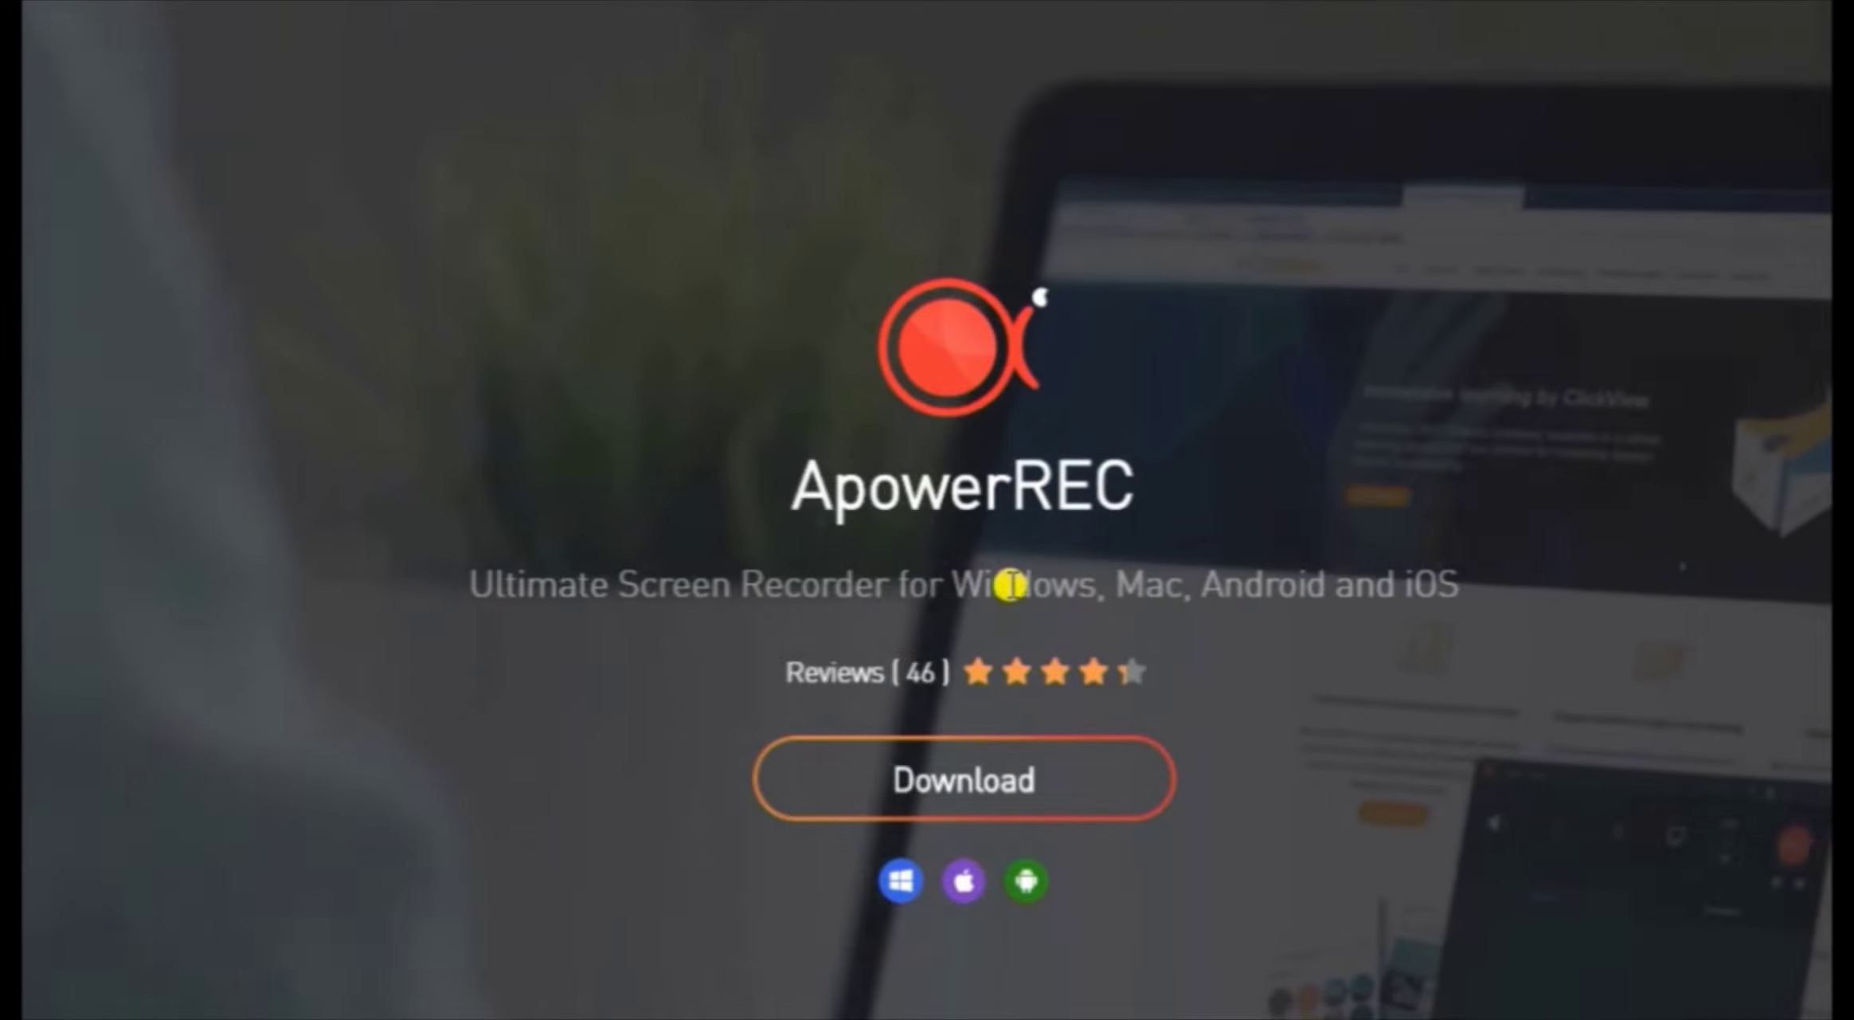
Highlight the 'Windows, Mac, Android and iOS' platform line on the download page, then clear the selection
left_click_drag(954, 584, 1461, 586)
left_click(1459, 712)
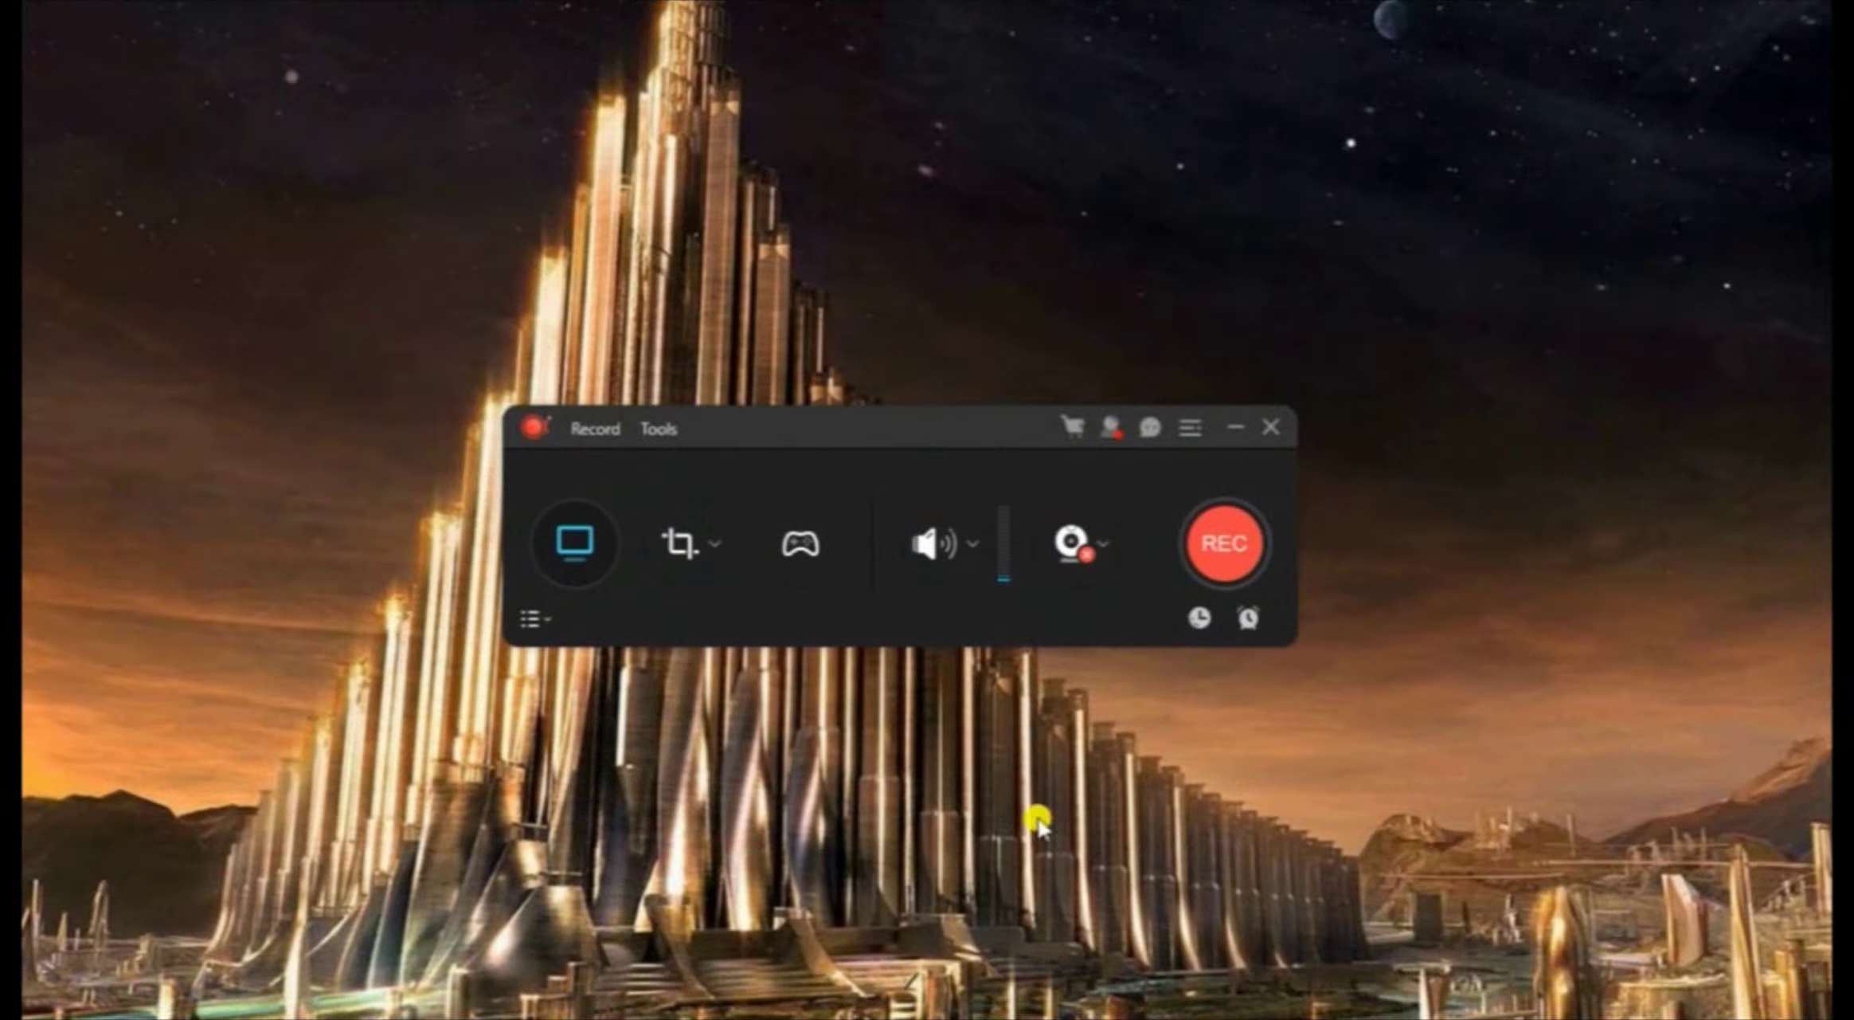
Review the Output folder and Hotkeys settings in the recorder's Settings, then accept them with OK
left_click(1190, 428)
left_click(1232, 484)
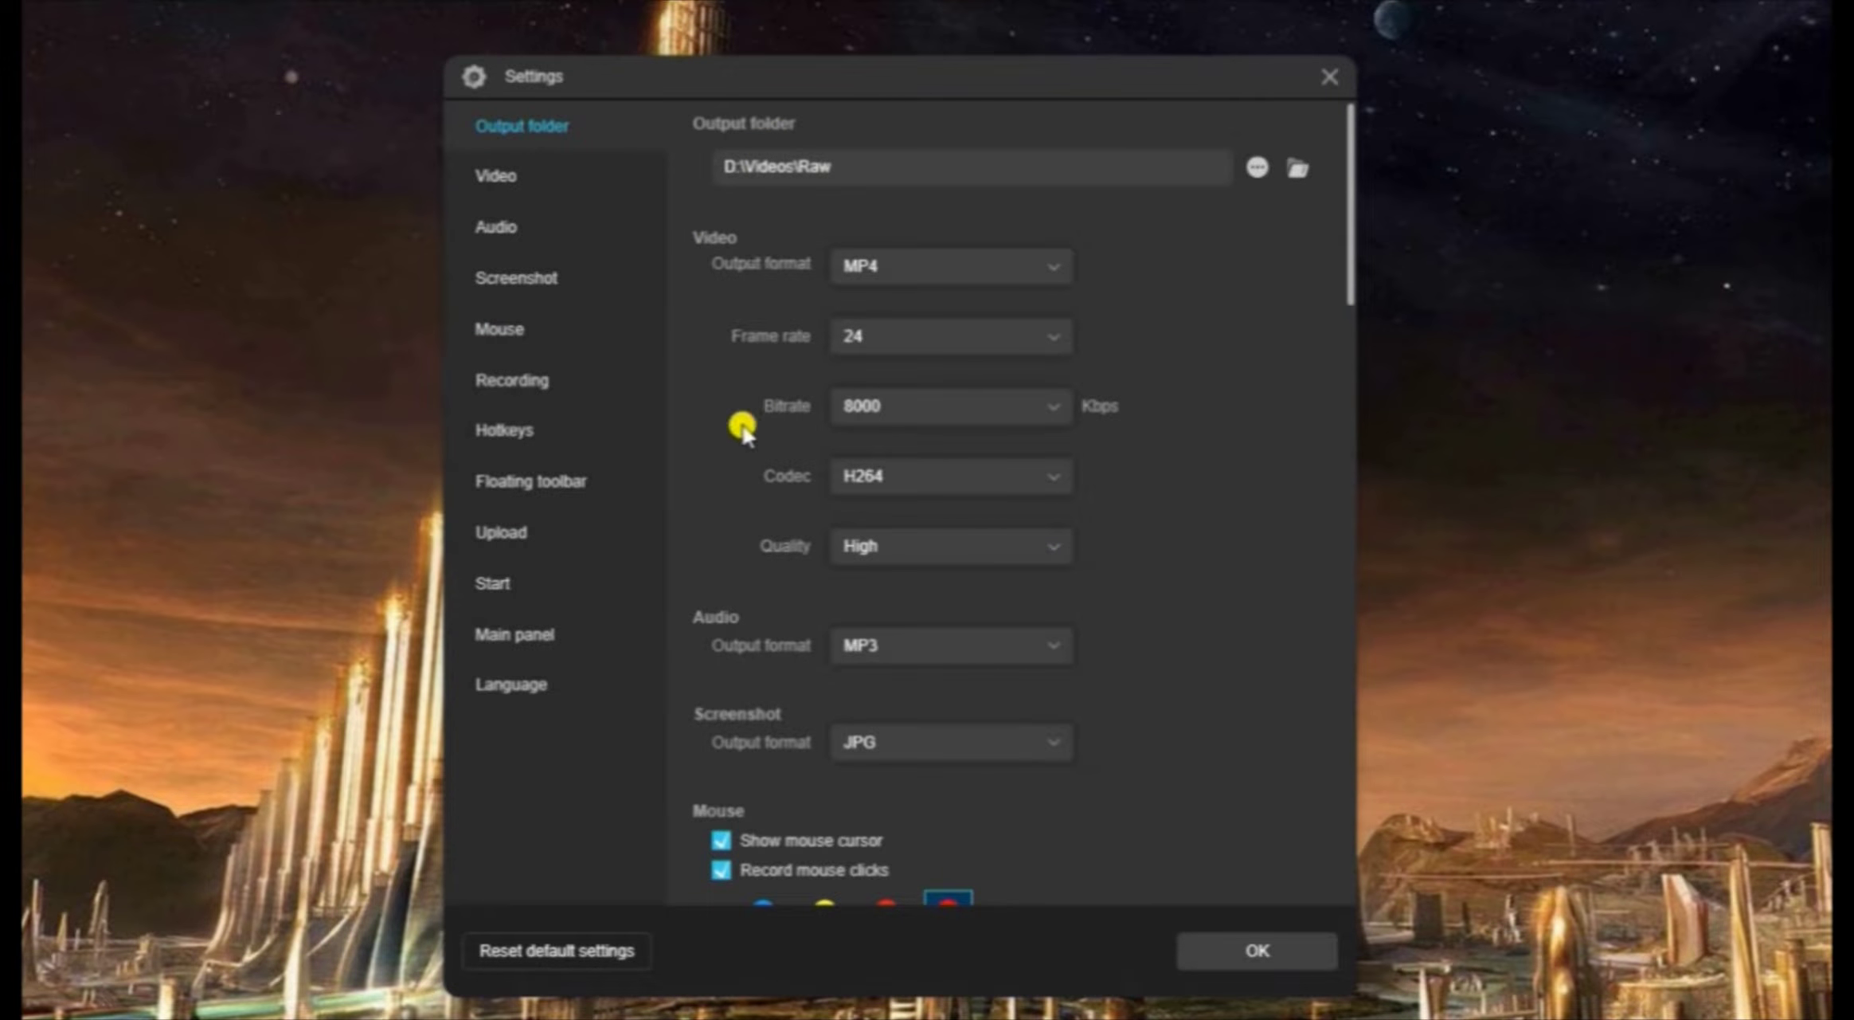
scroll(910, 610, "down", 3)
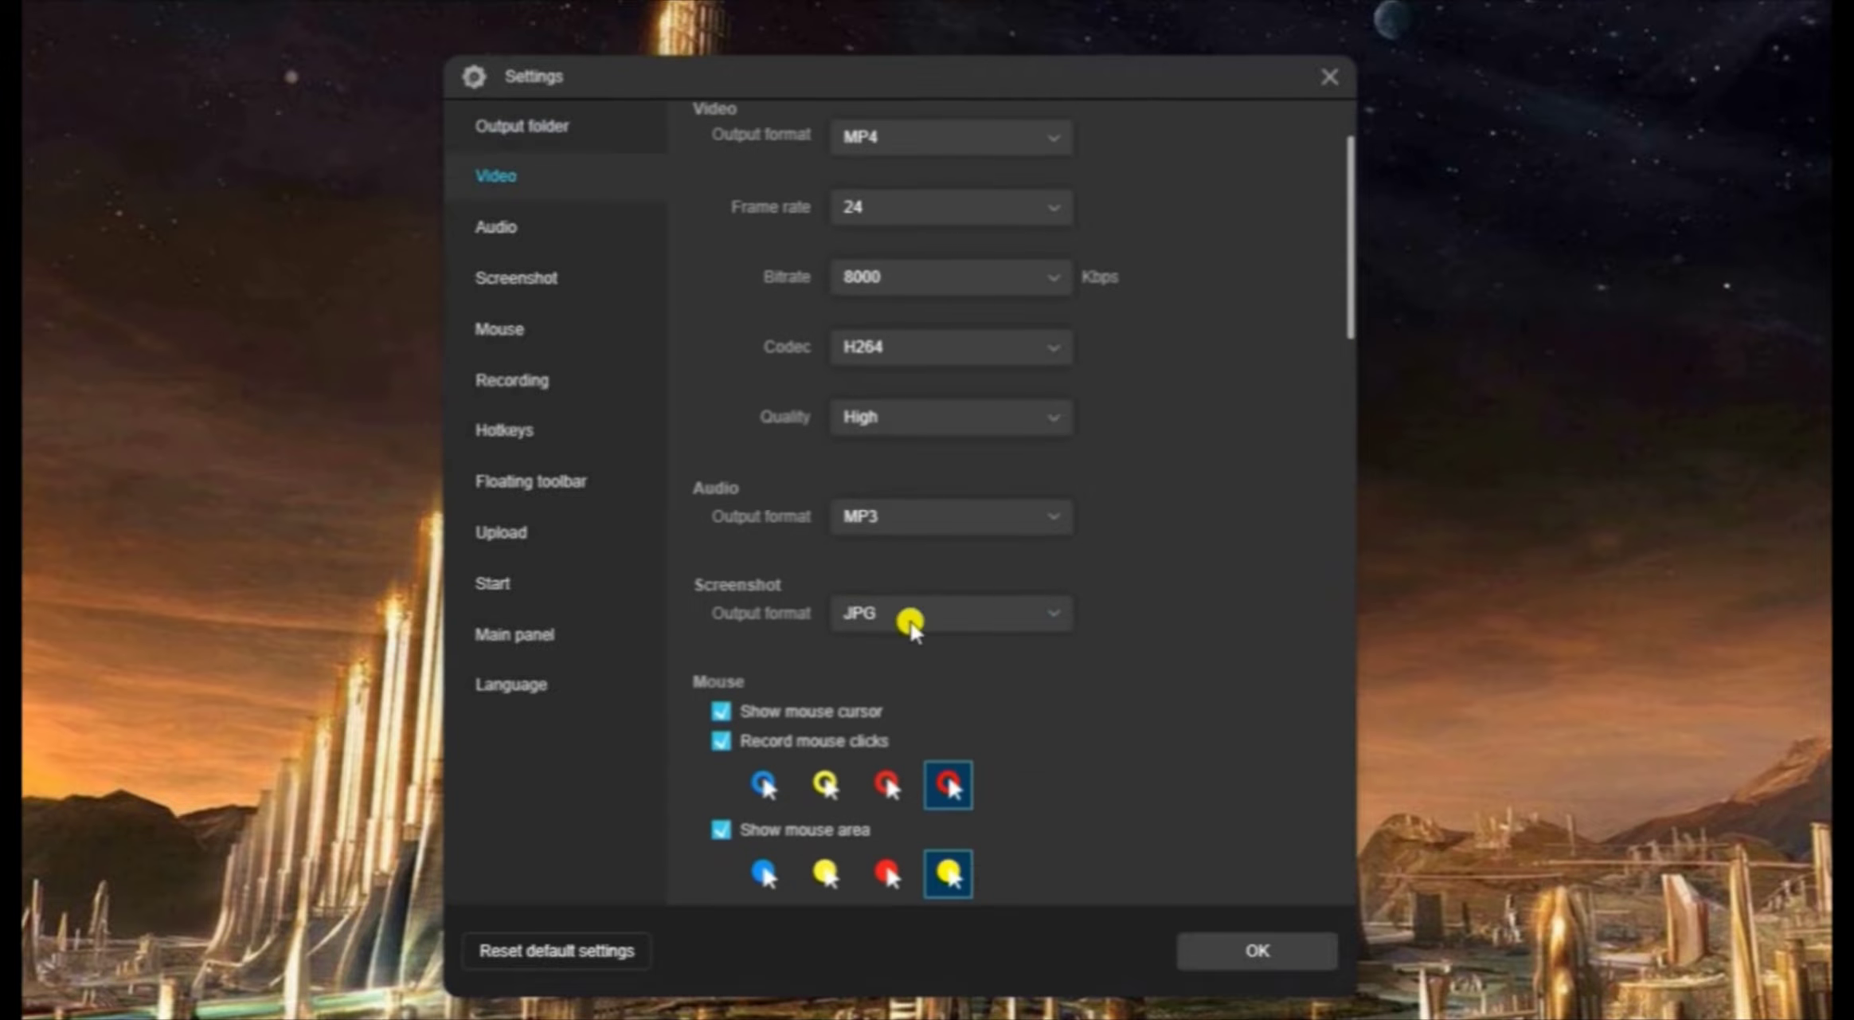
left_click(548, 432)
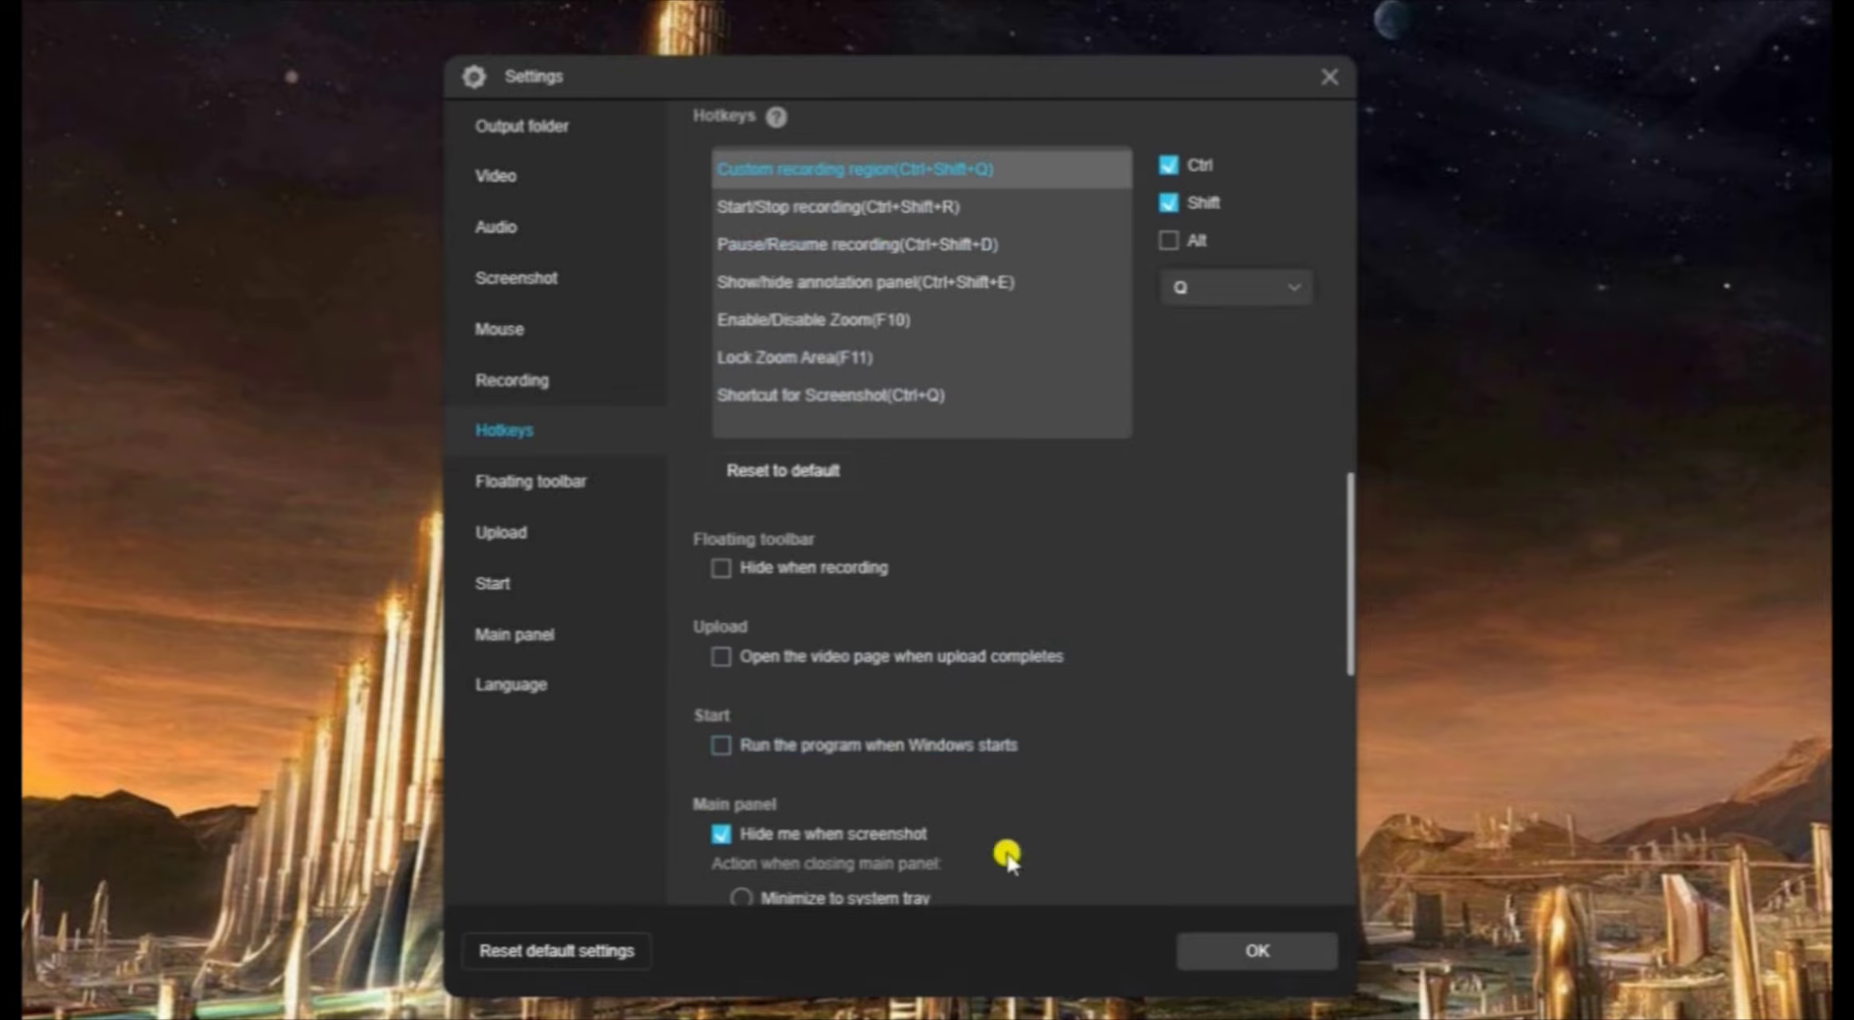
left_click(1244, 949)
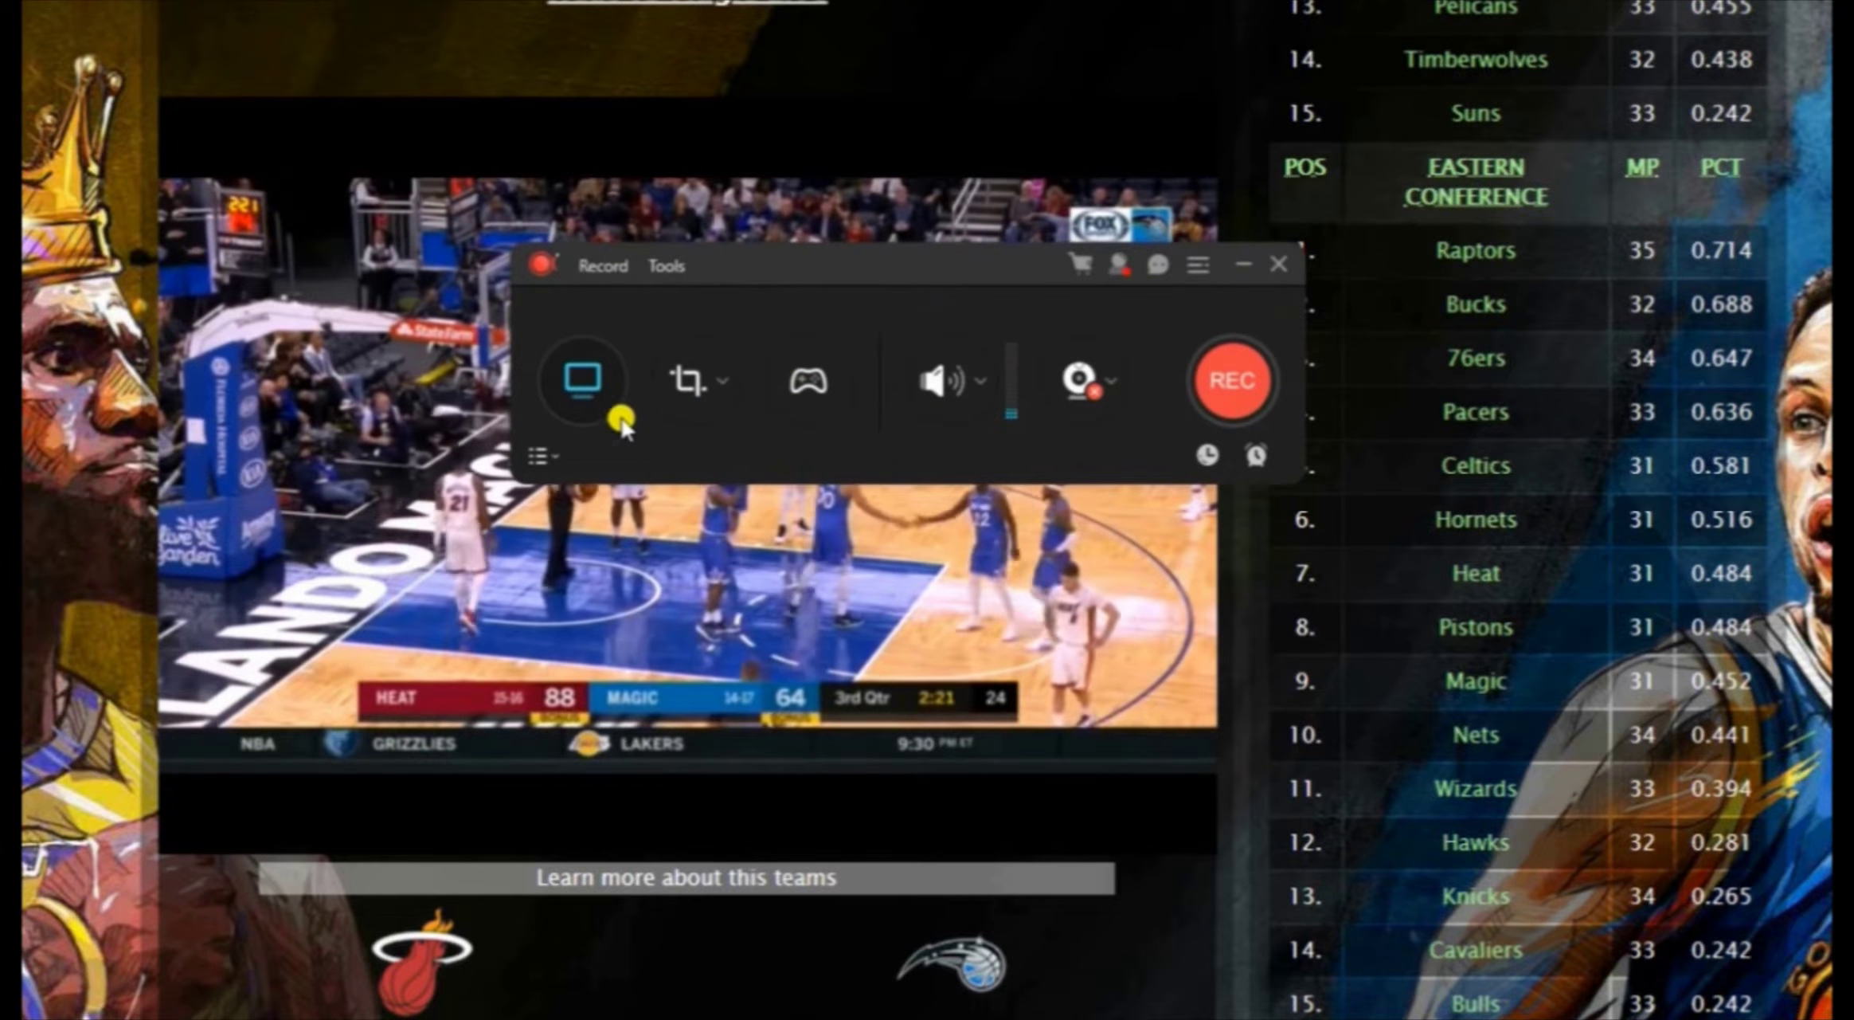
Outline the basketball video player as a custom recording region and move the recorder panel off it
left_click(708, 402)
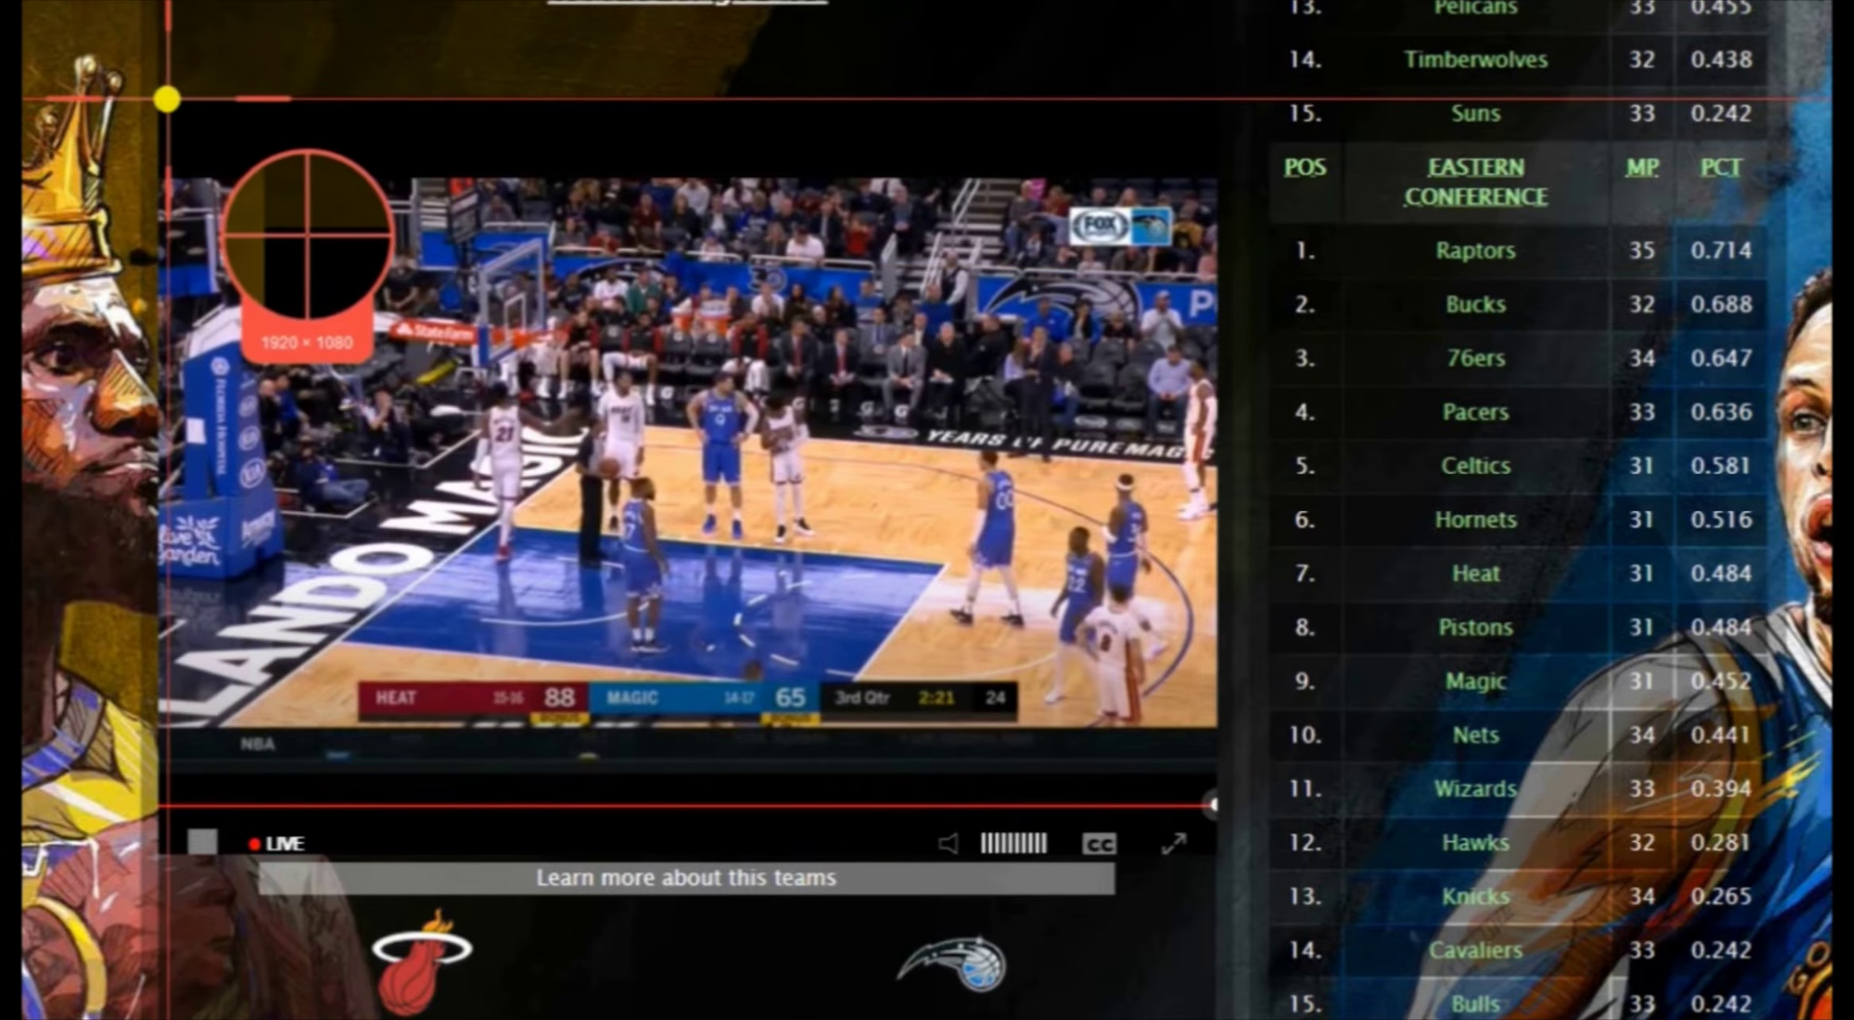
left_click_drag(166, 99, 1220, 725)
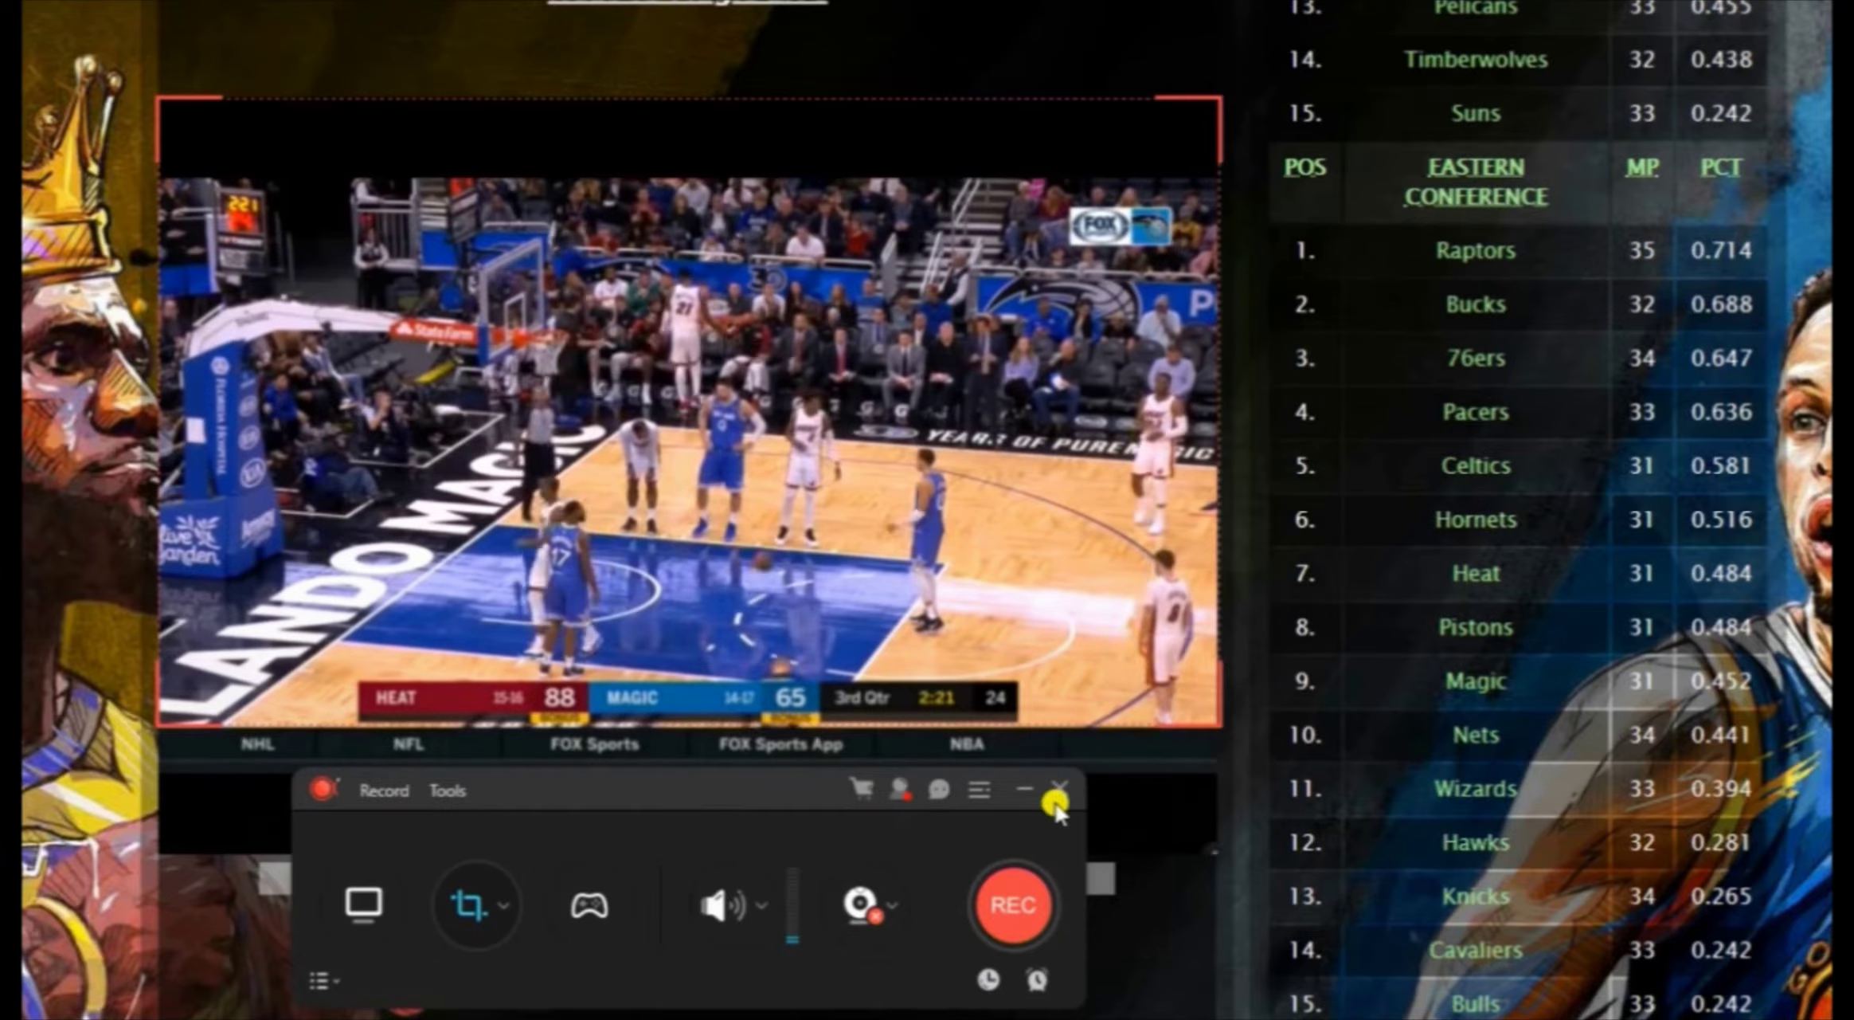
left_click_drag(767, 796, 928, 786)
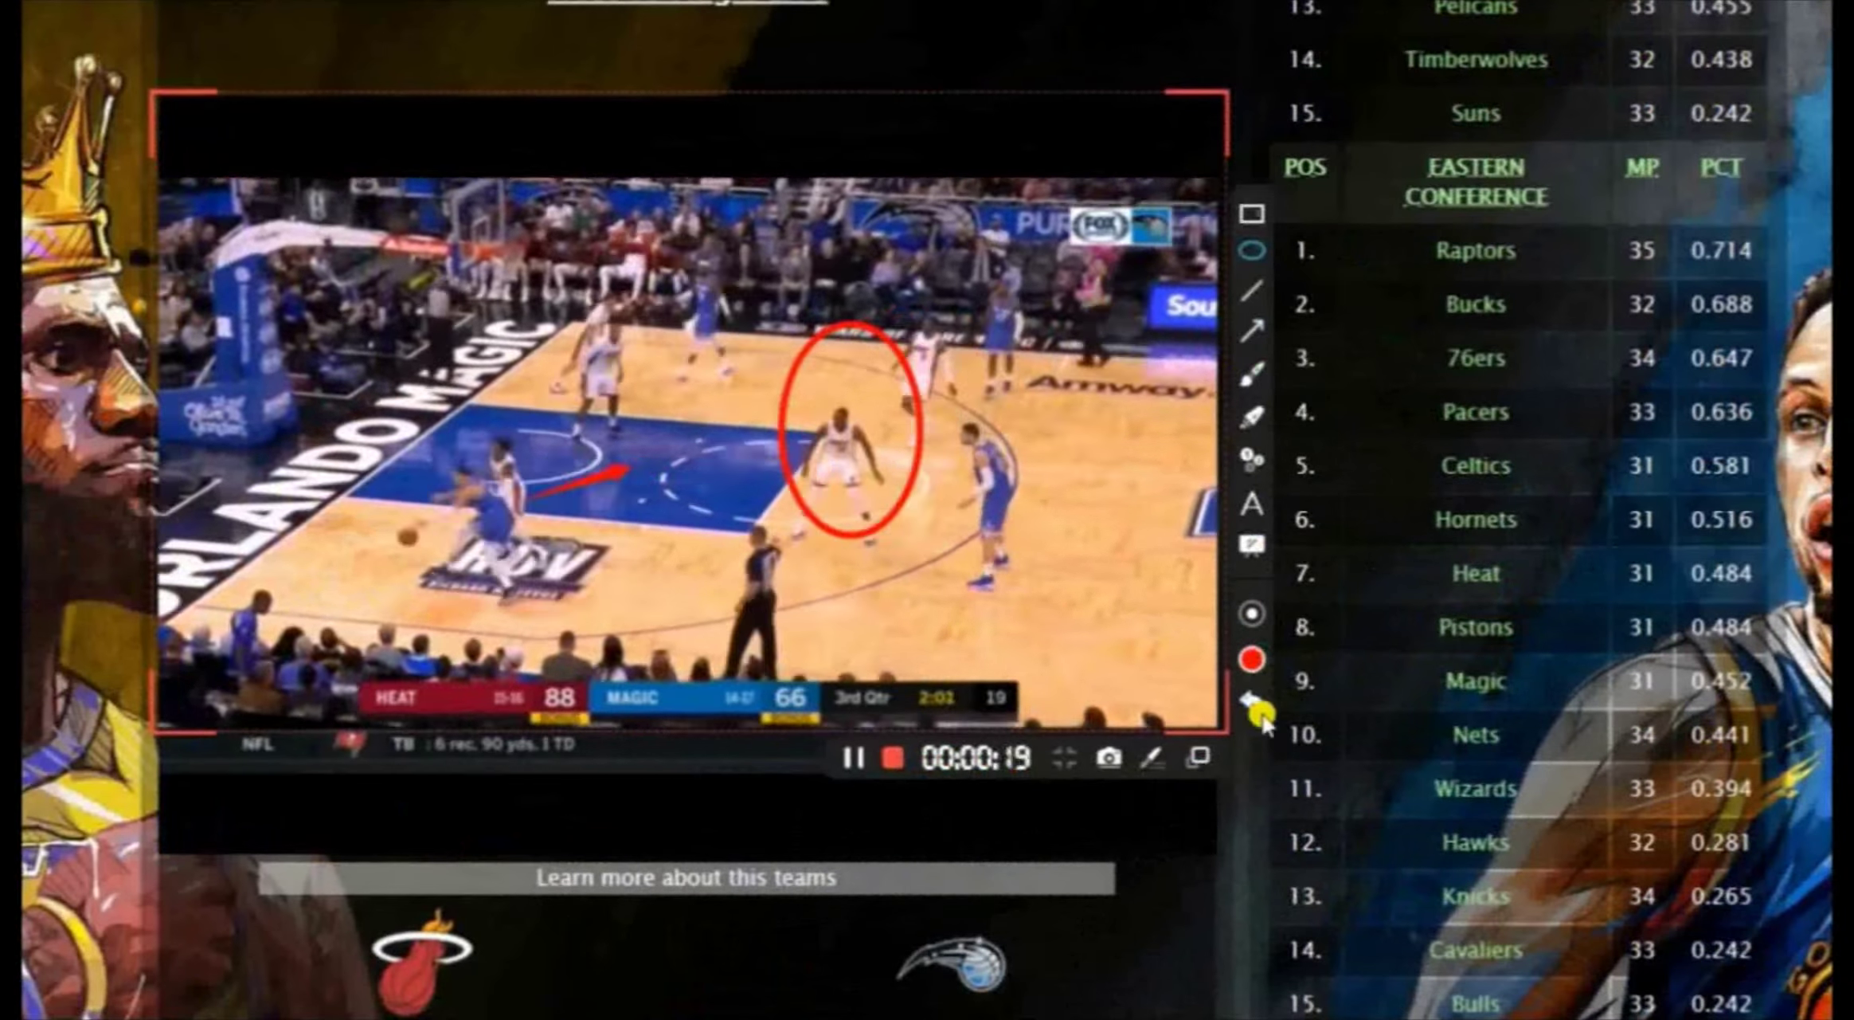
Draw a red line pointing at the circled player with the annotation line tool
left_click(1251, 544)
left_click(1251, 291)
left_click_drag(589, 410, 786, 388)
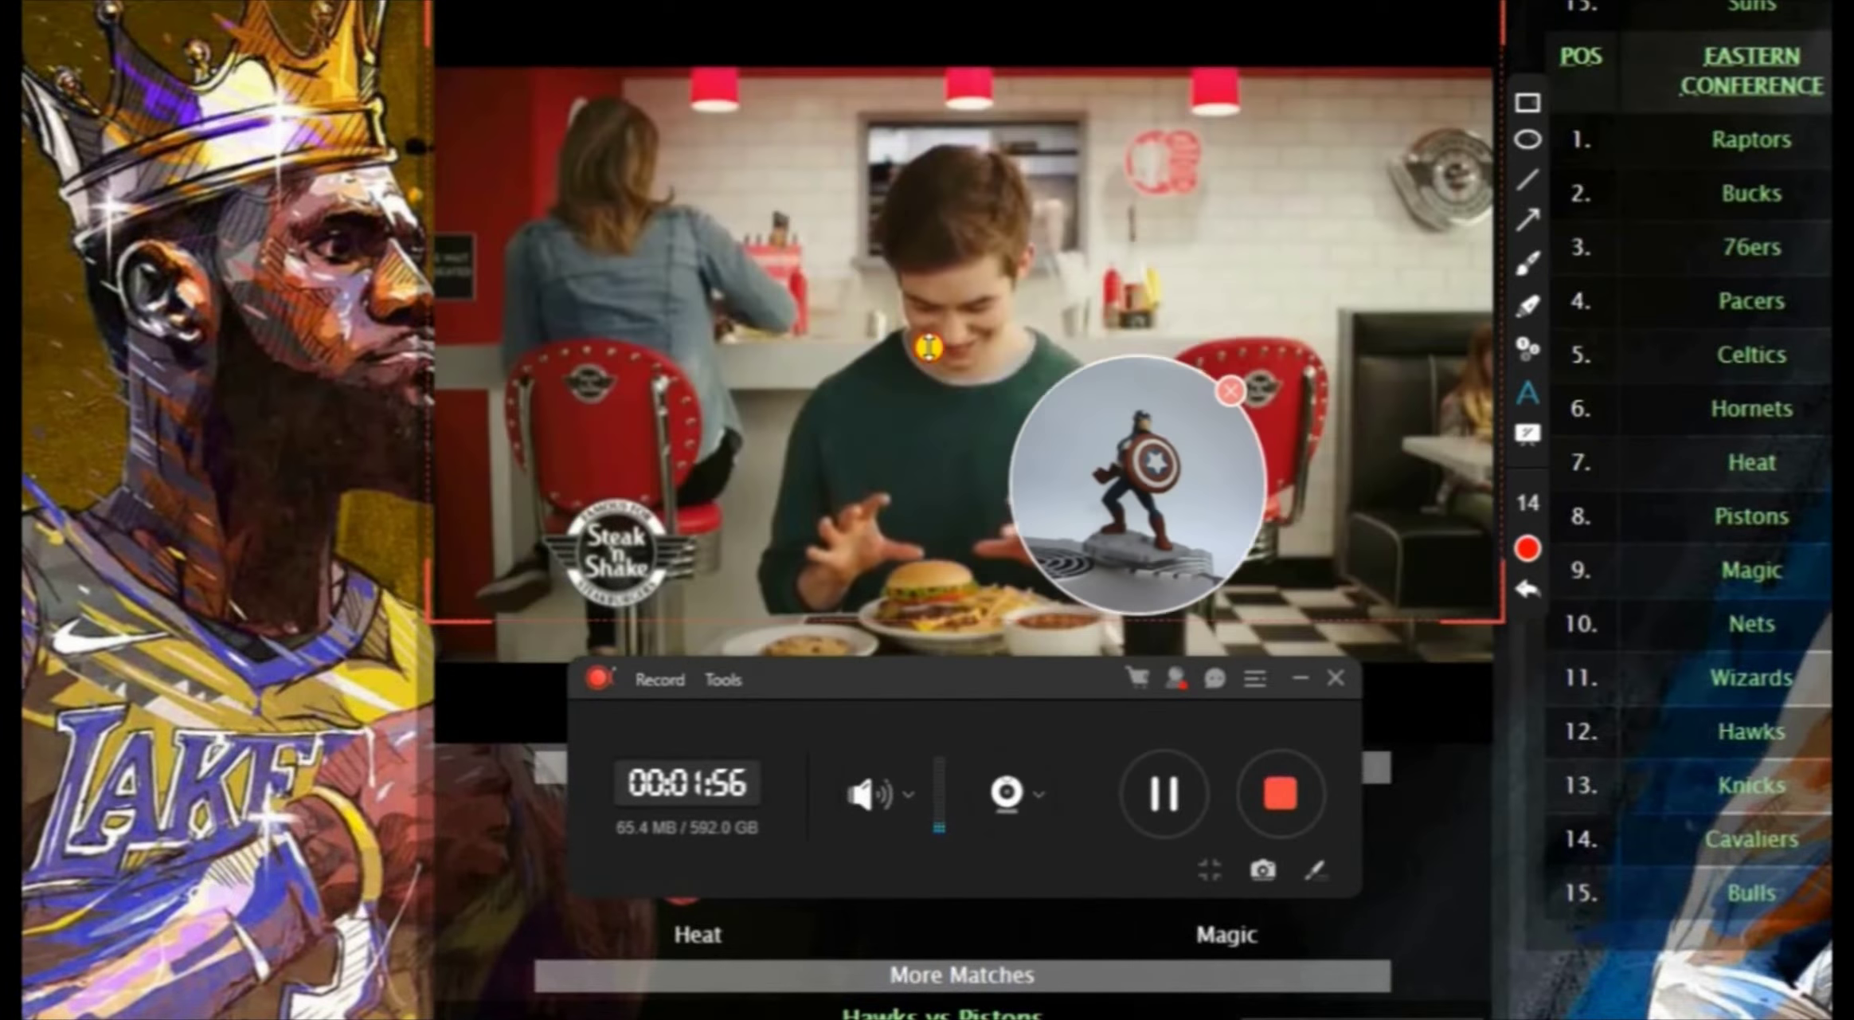
Move the webcam bubble to the video's top-right corner, then stop and save the recording
left_click_drag(1158, 518, 1384, 108)
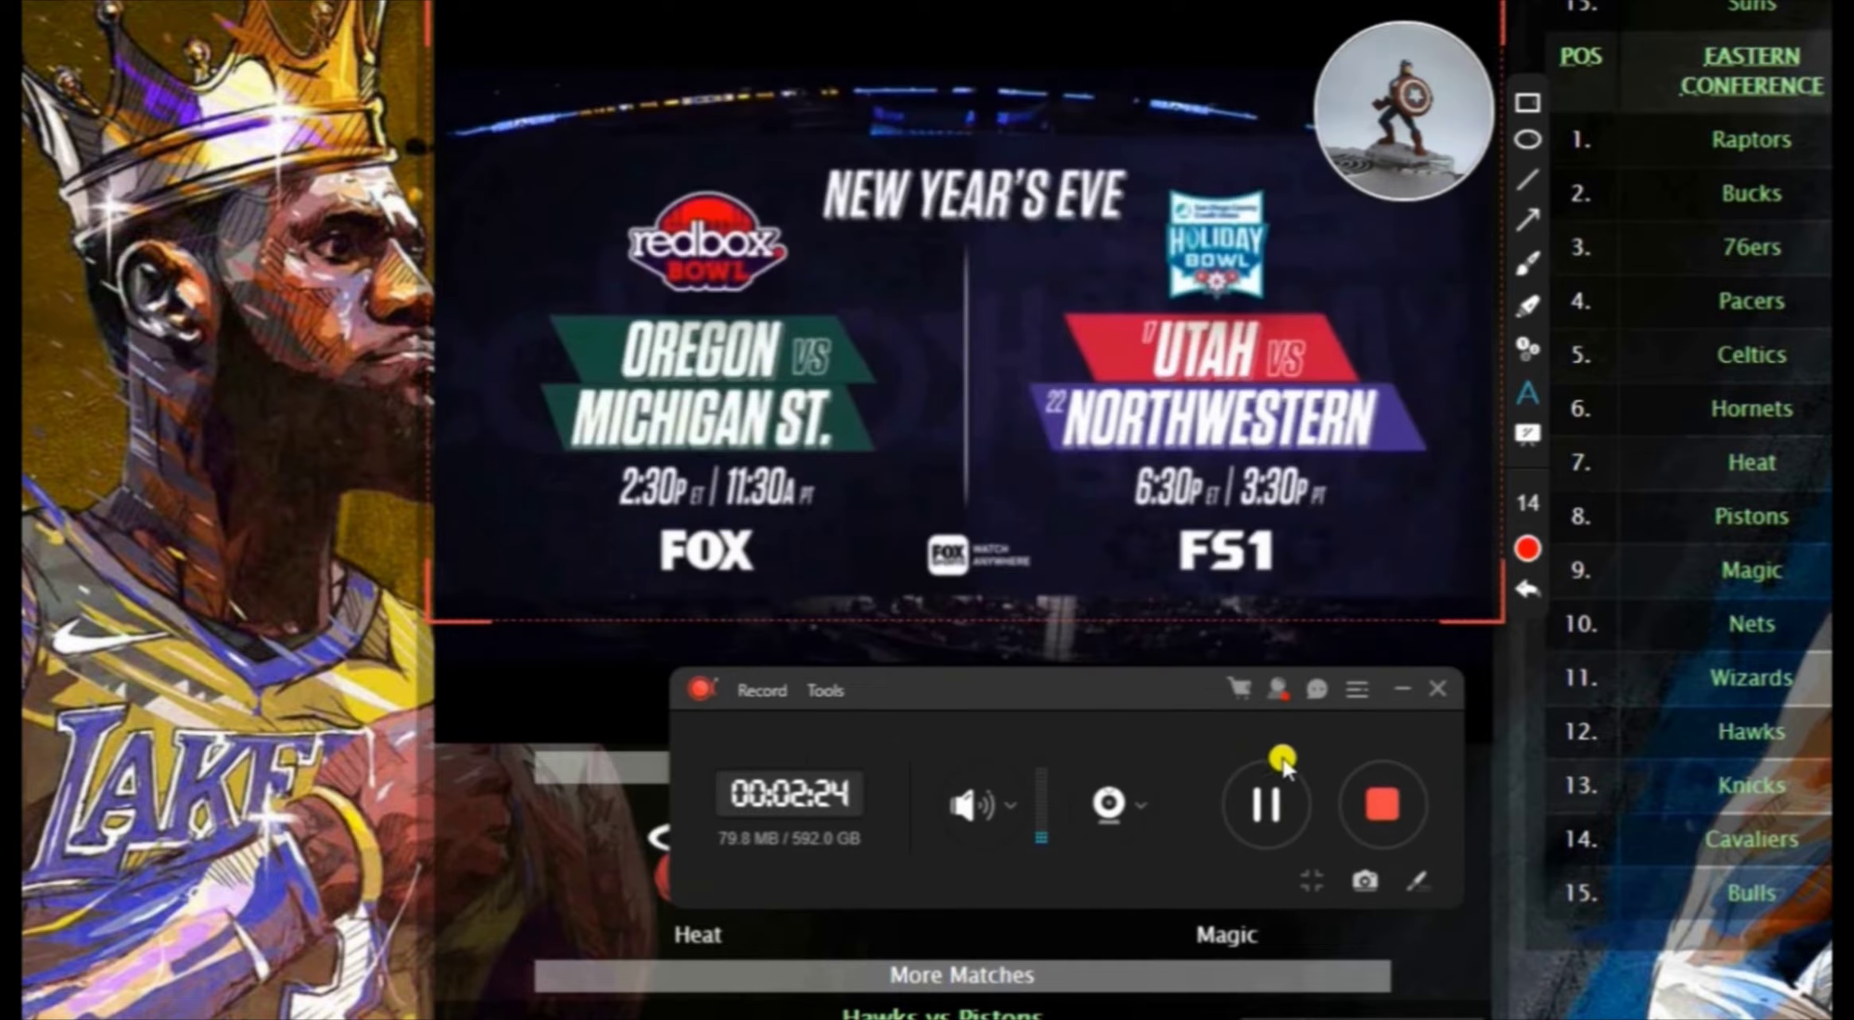
left_click(1390, 803)
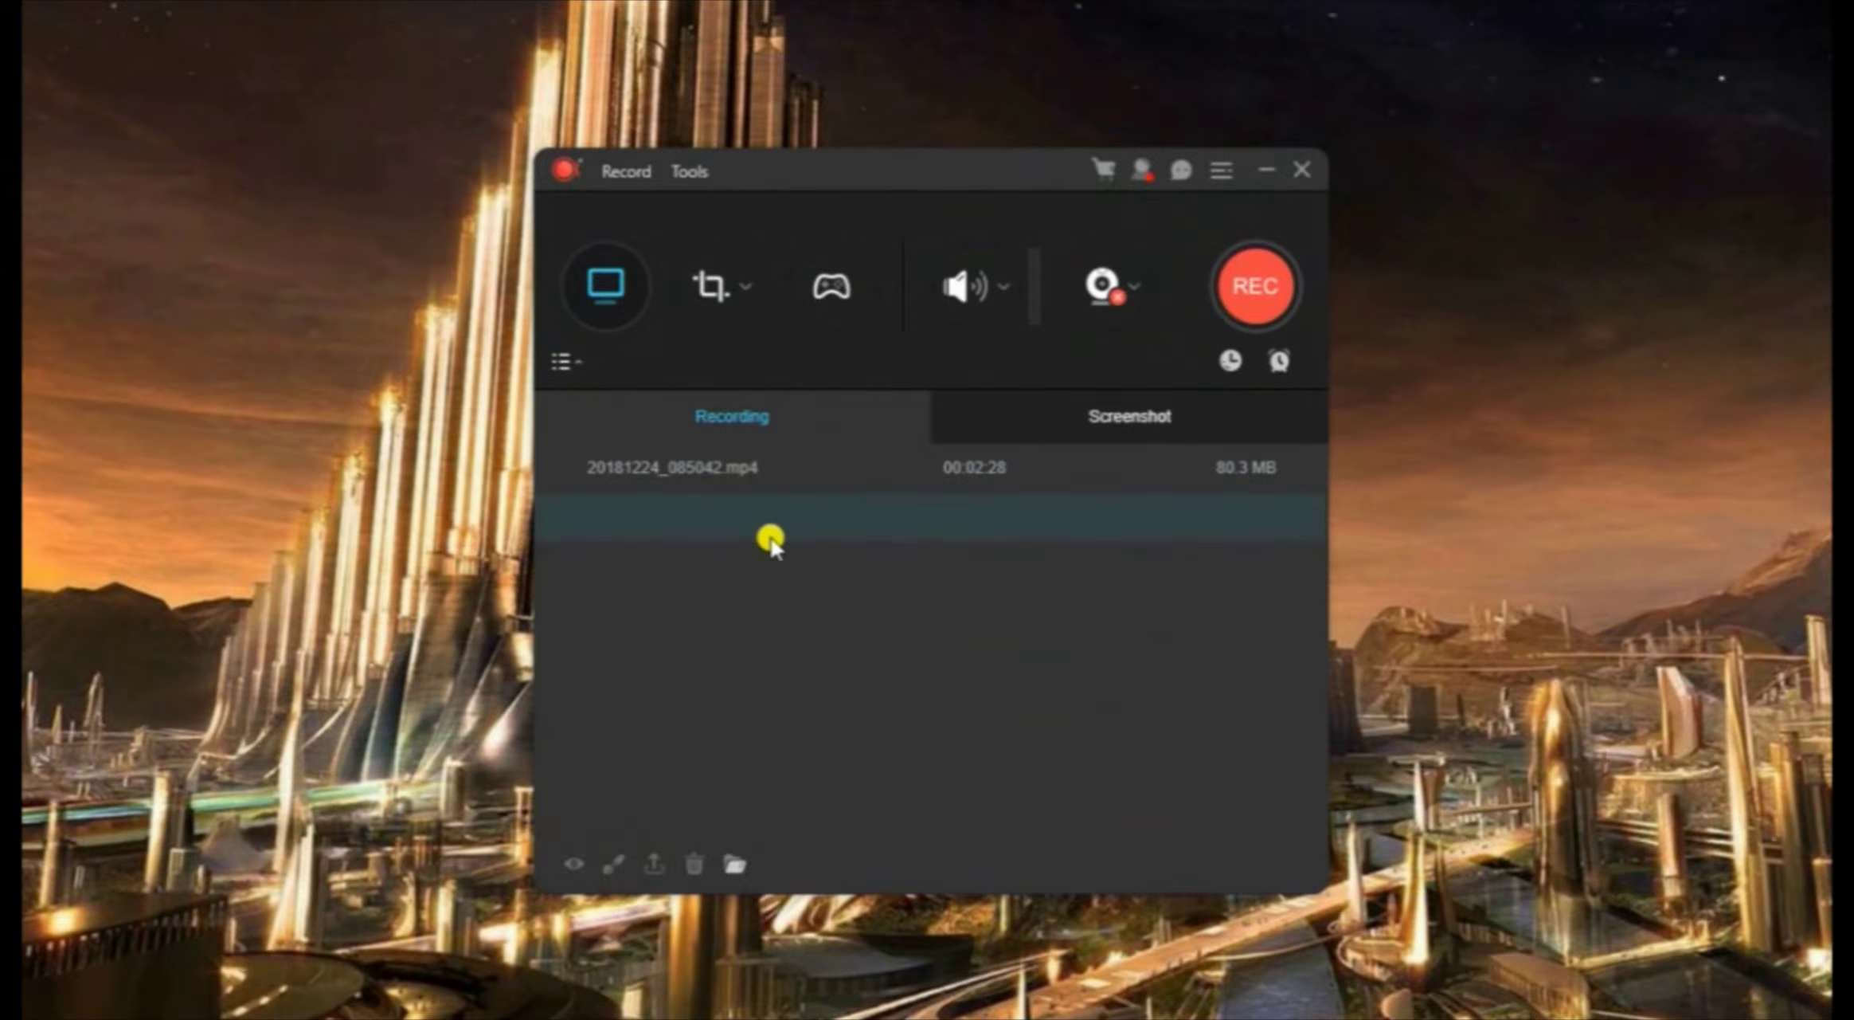
double_click(771, 536)
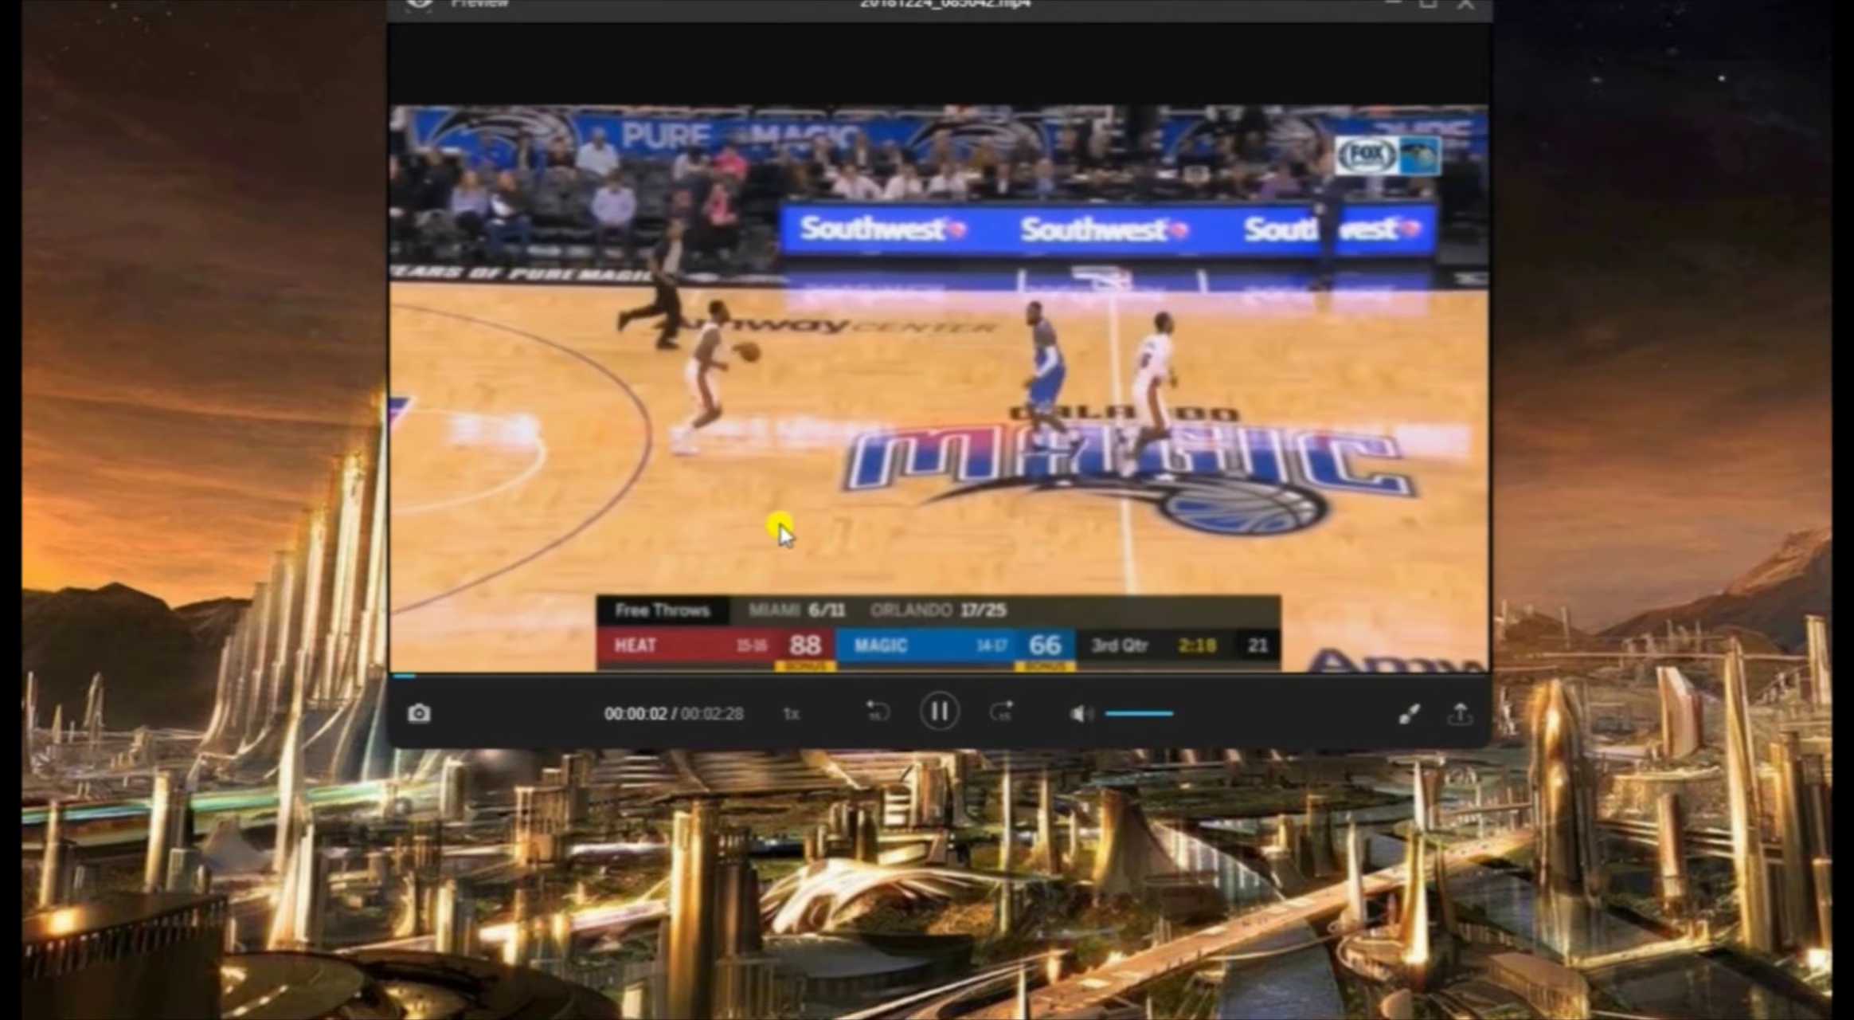
left_click(1305, 676)
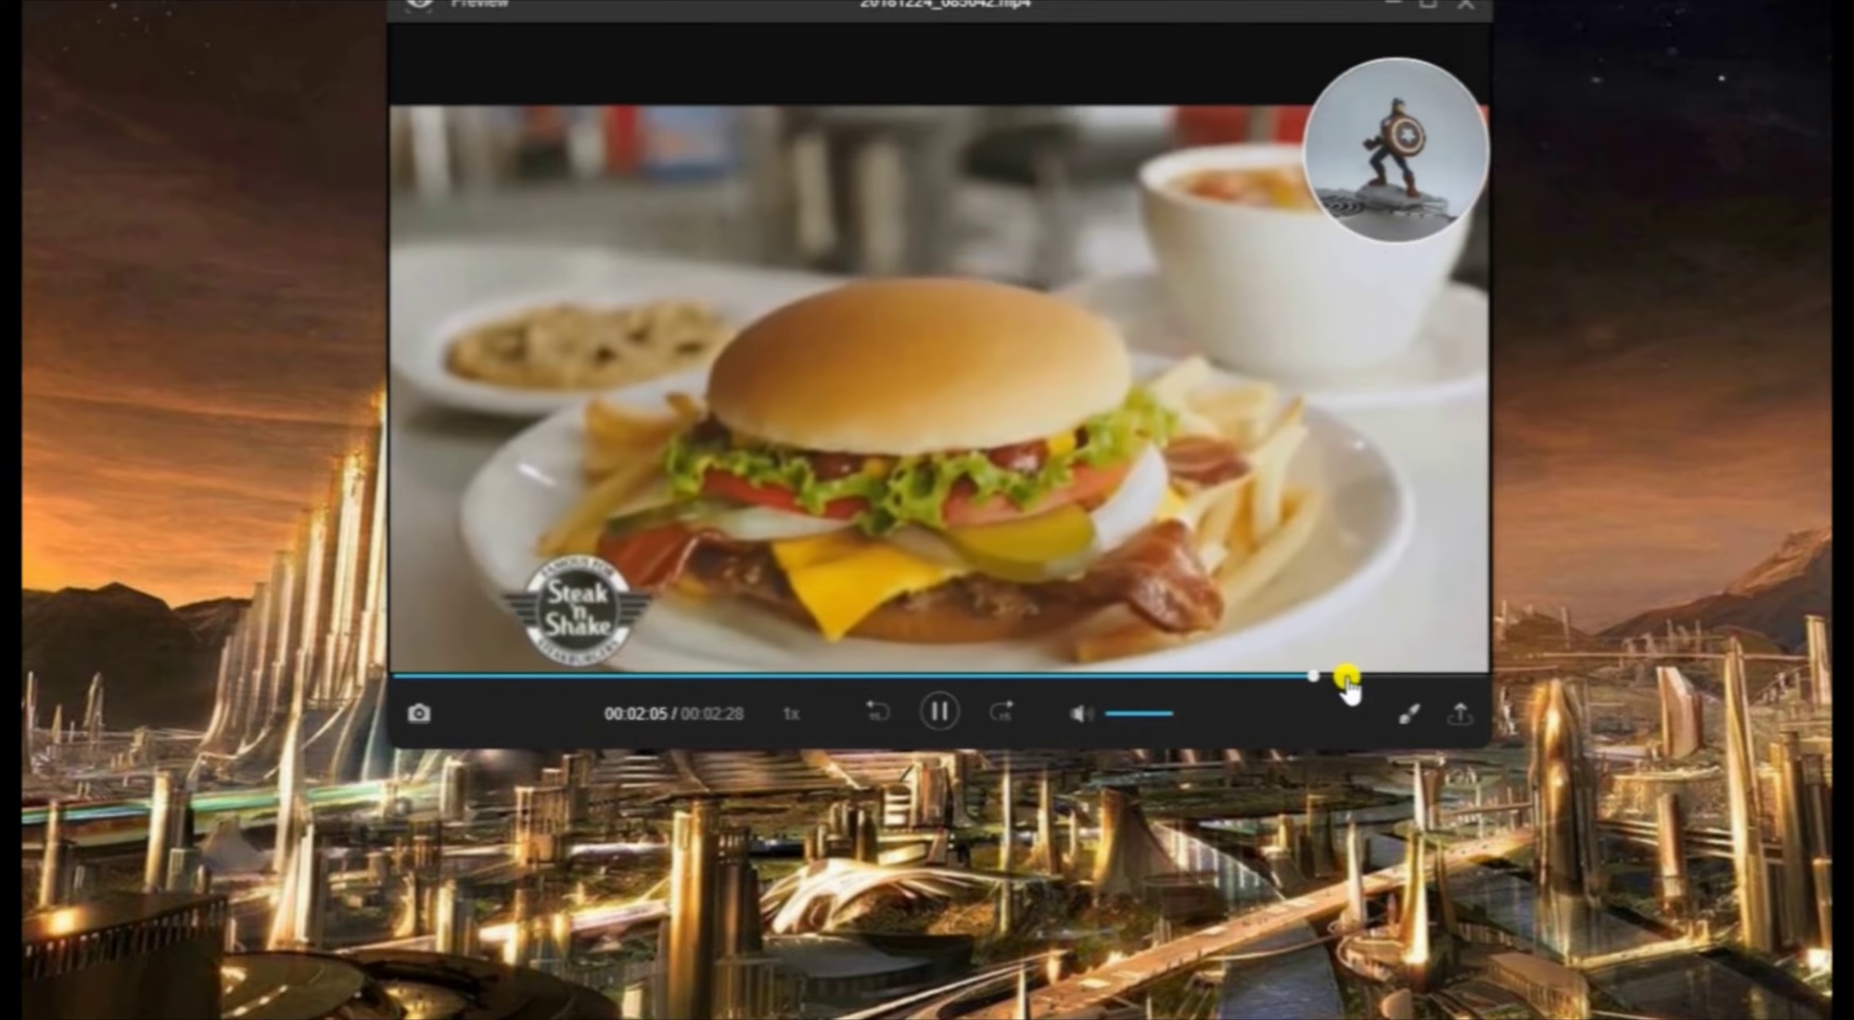
left_click(1360, 677)
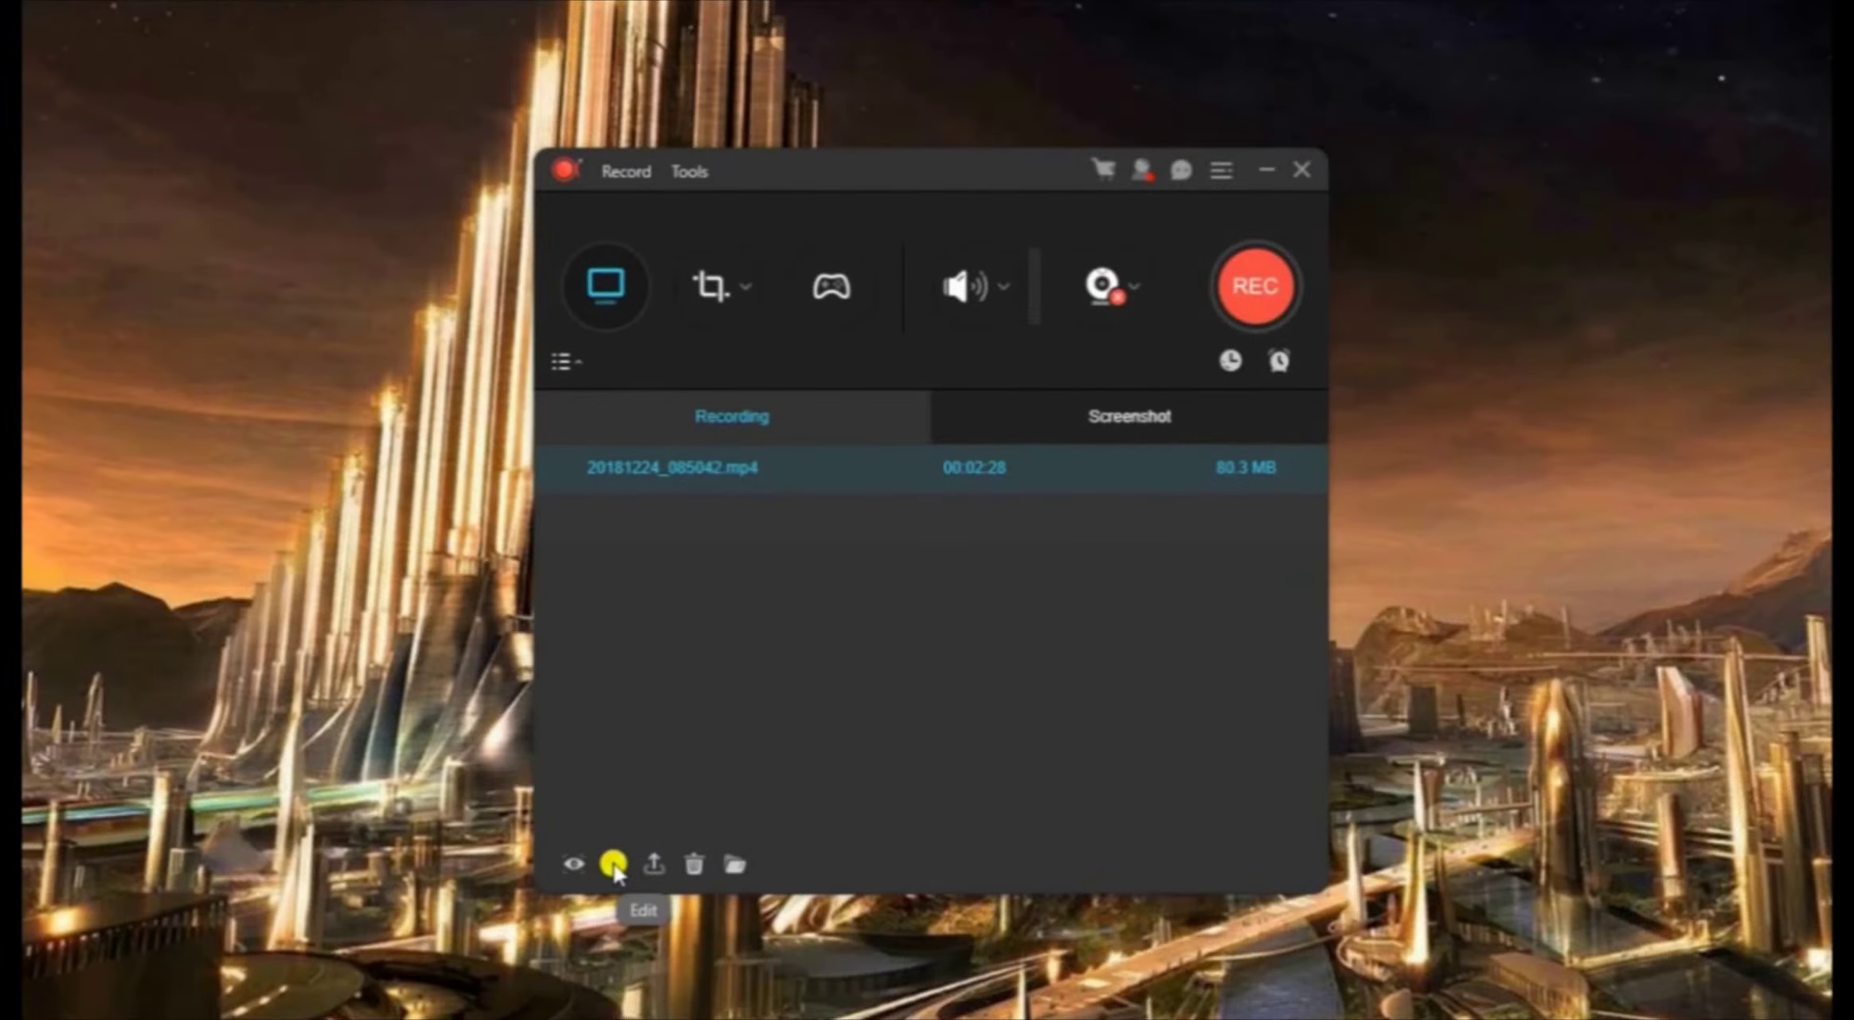
Open the recording in the editor and trim it to run from 00:00:02 to 00:02:18
left_click(615, 867)
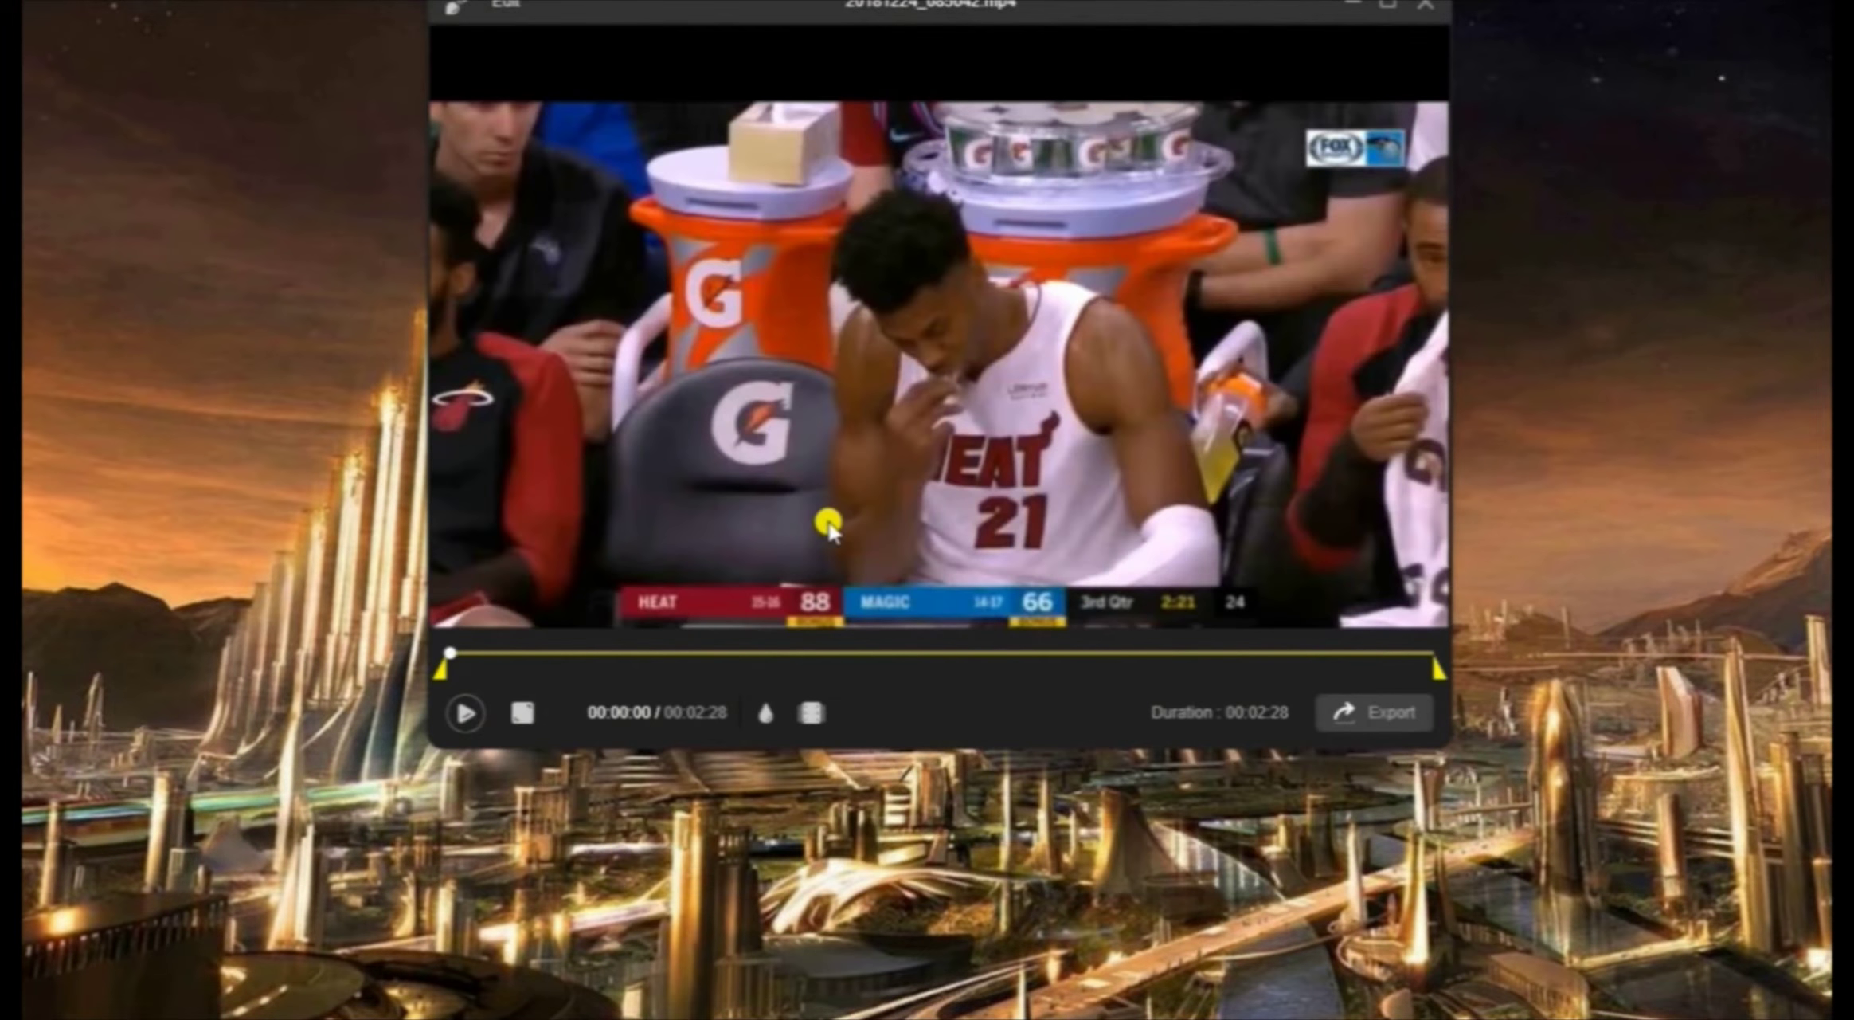
left_click_drag(1438, 669, 1377, 669)
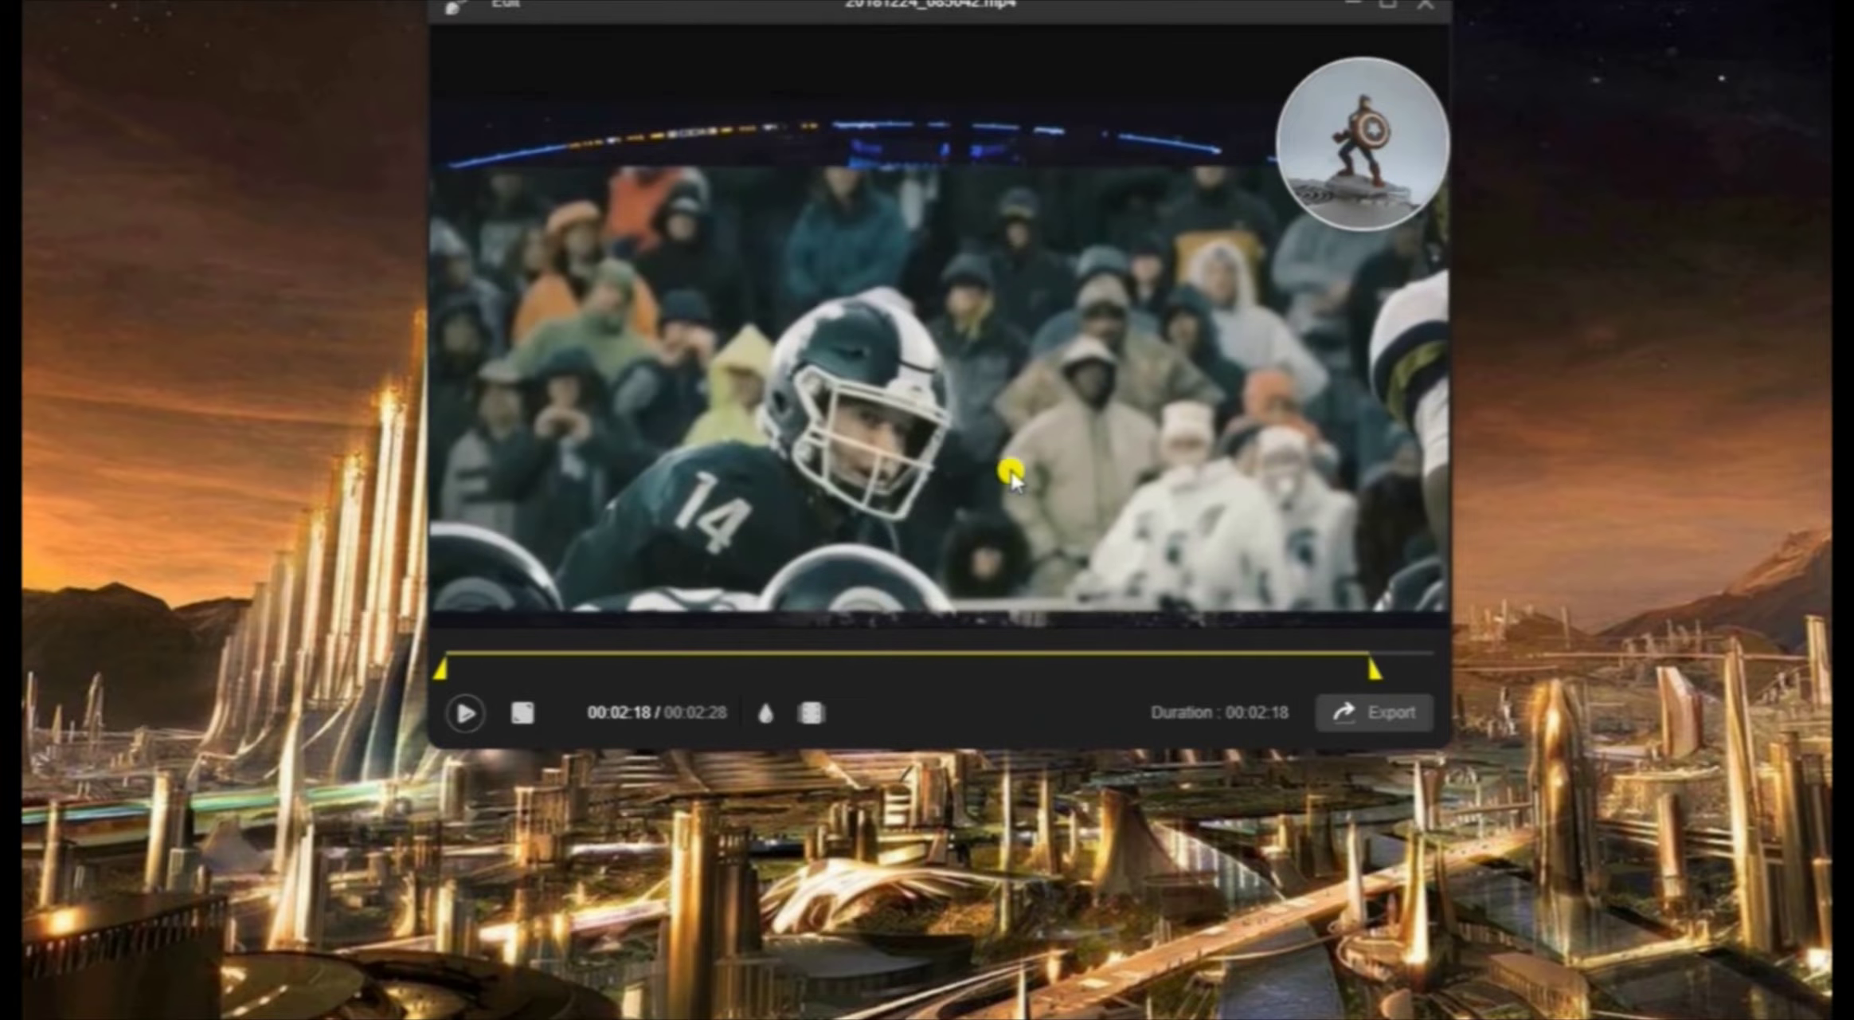
left_click_drag(446, 672, 460, 669)
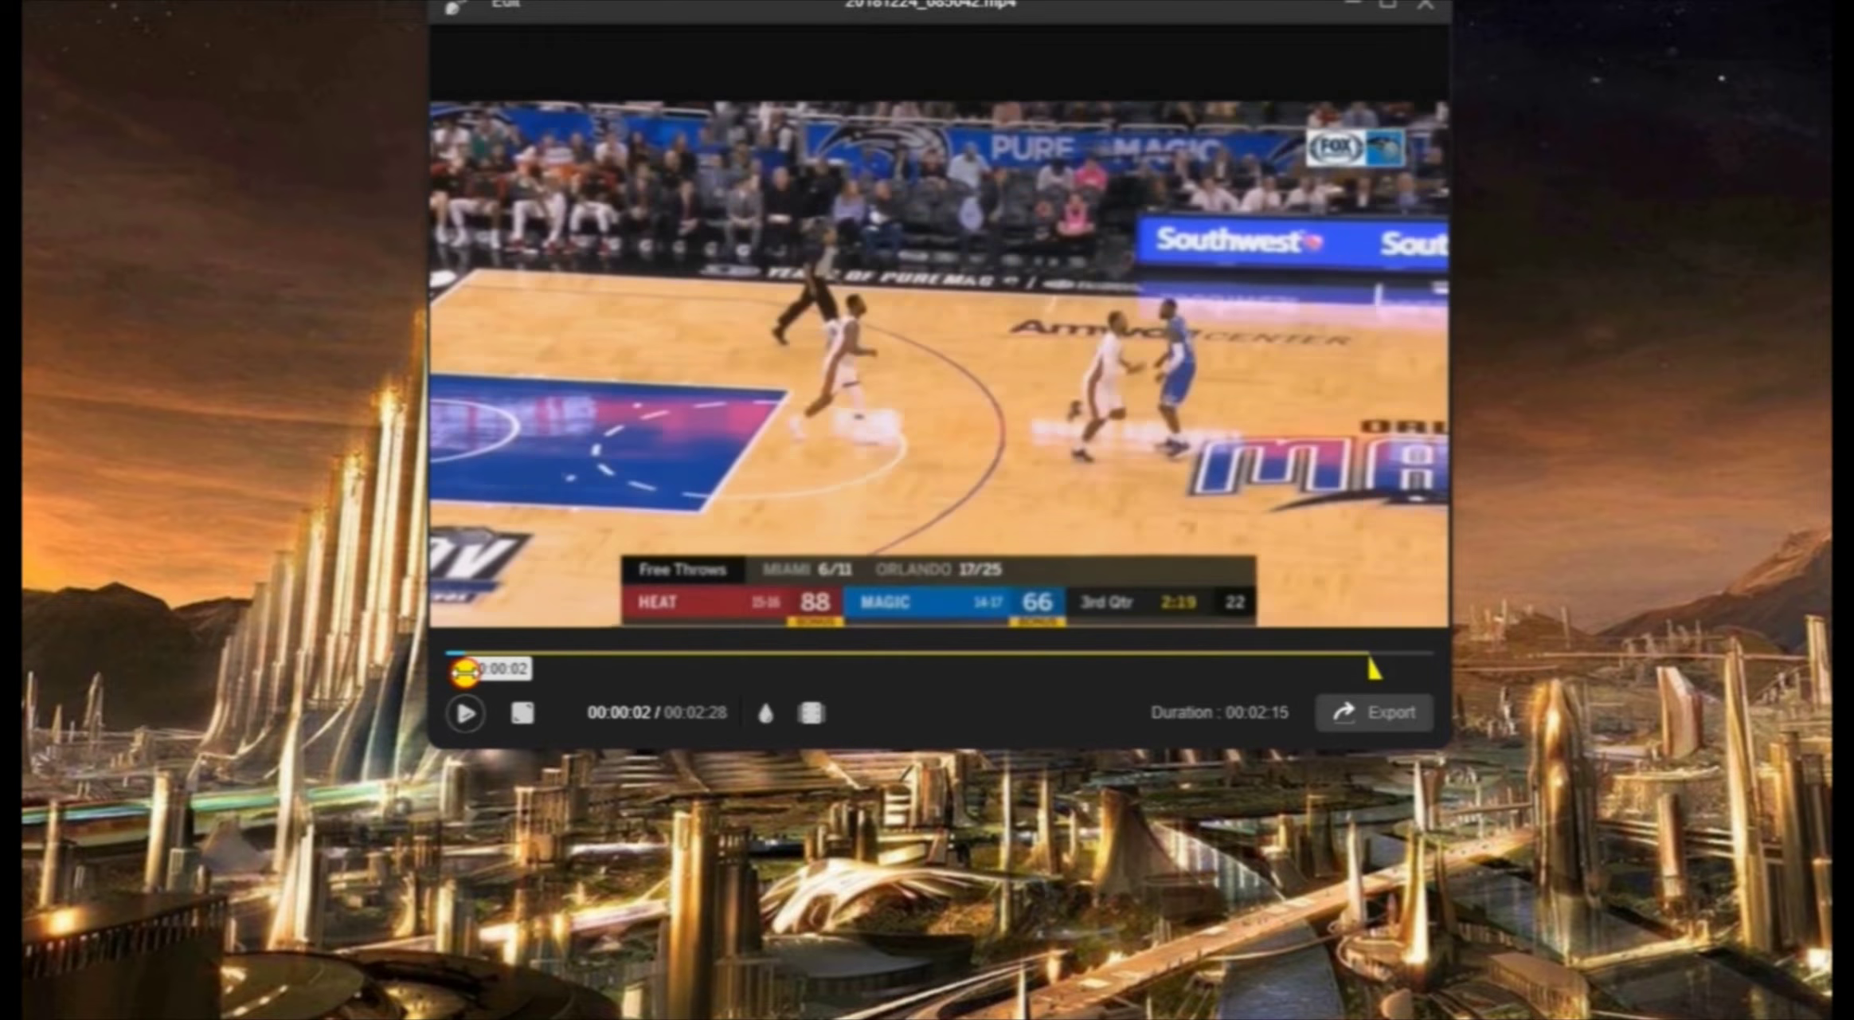
Add a 'sample' text watermark and enlarge it over the court
left_click(763, 713)
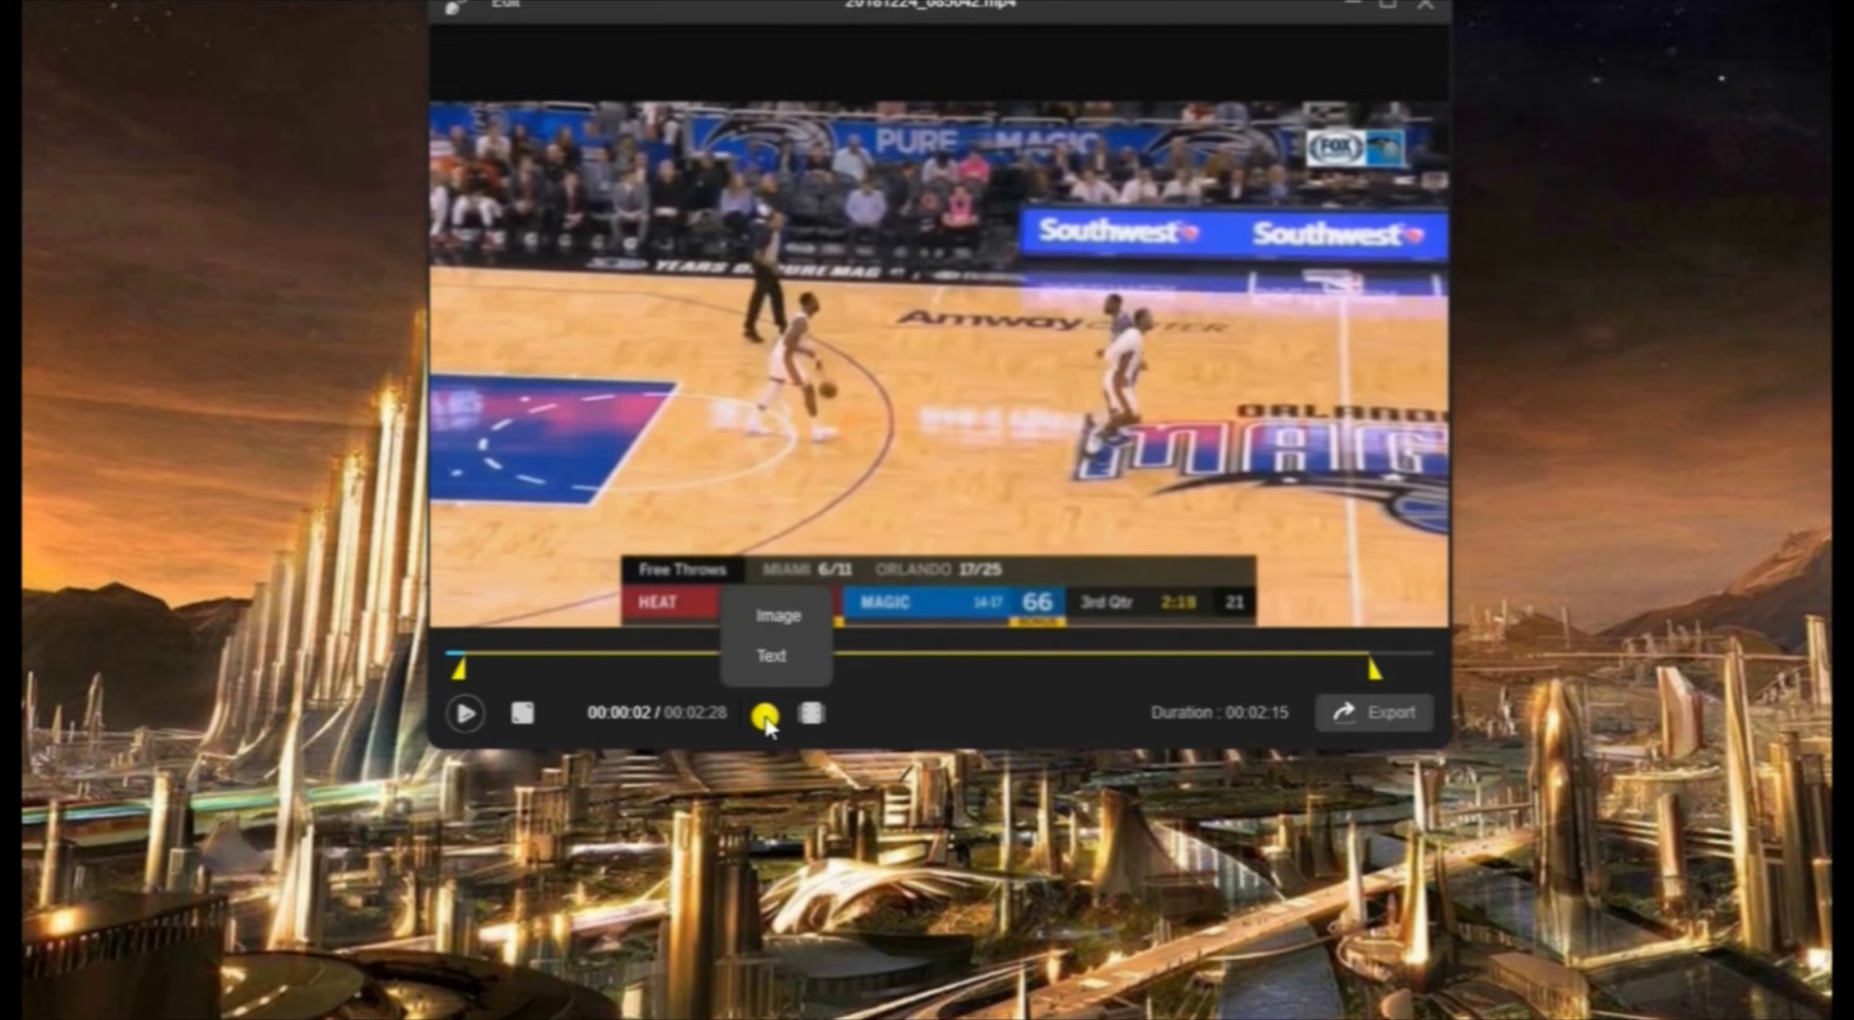
left_click(779, 655)
type("sample")
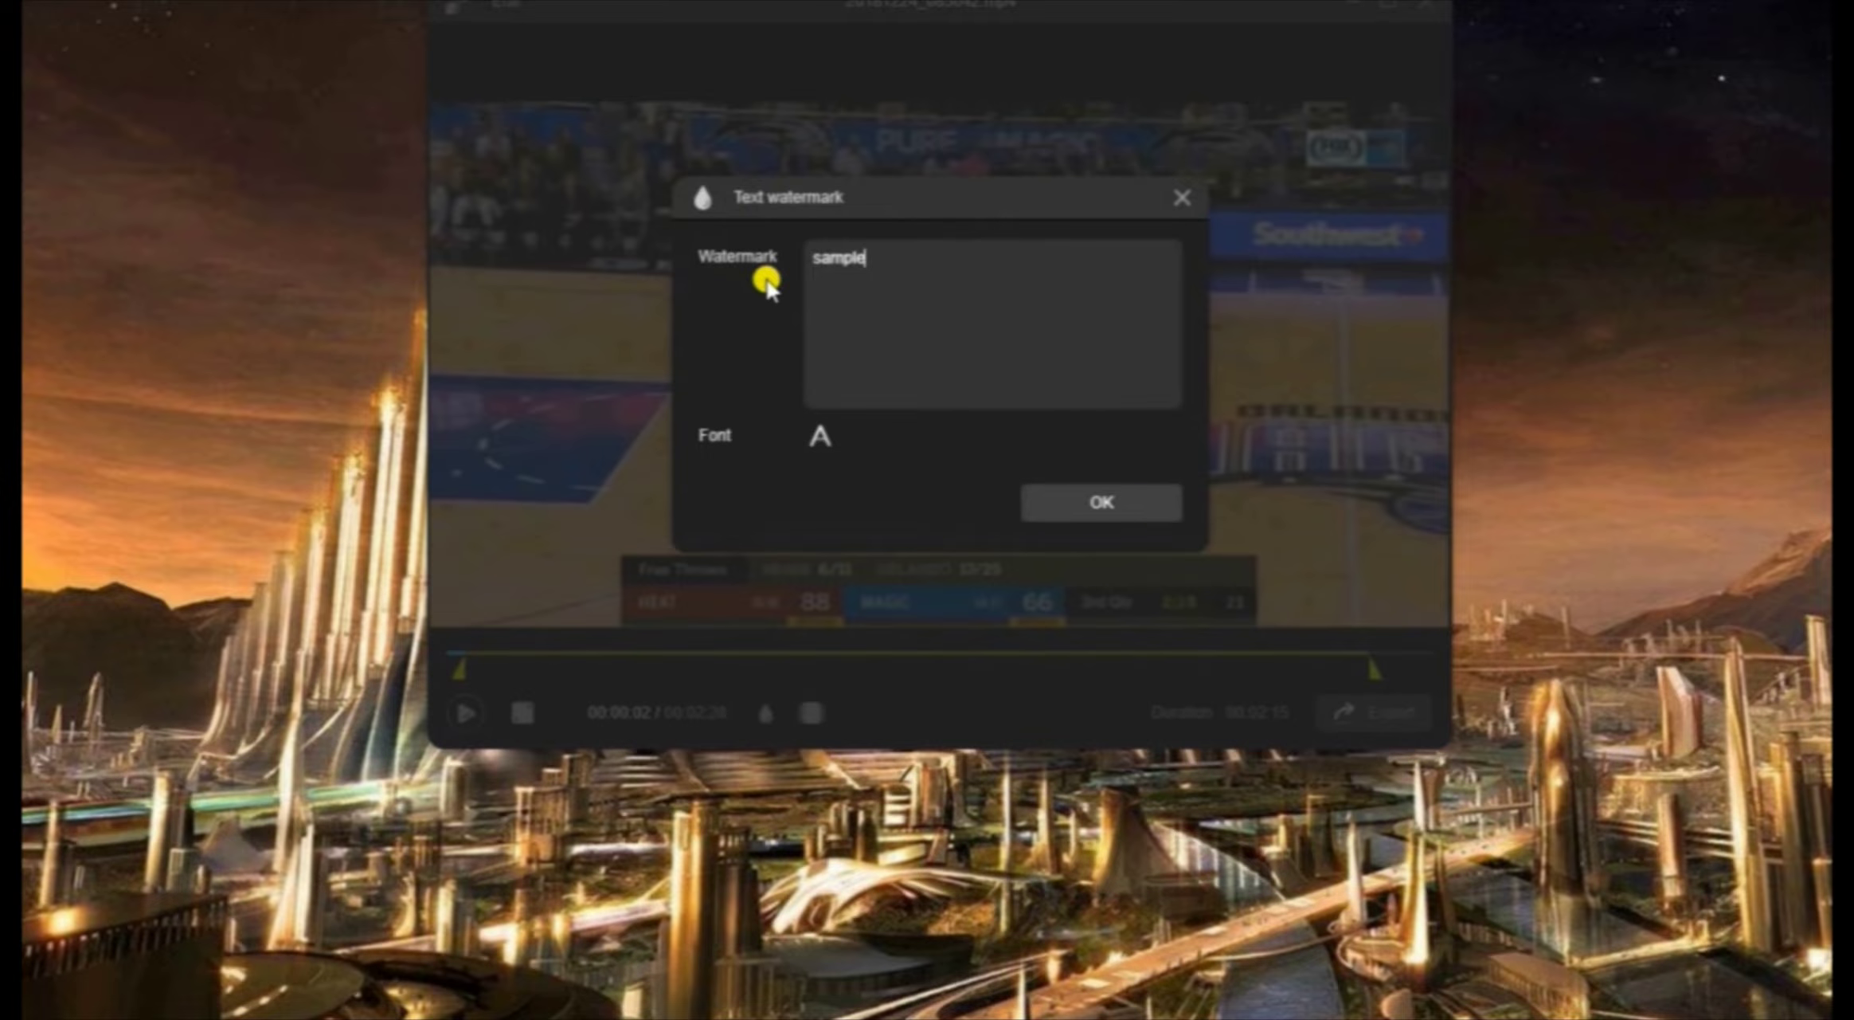
left_click(1114, 510)
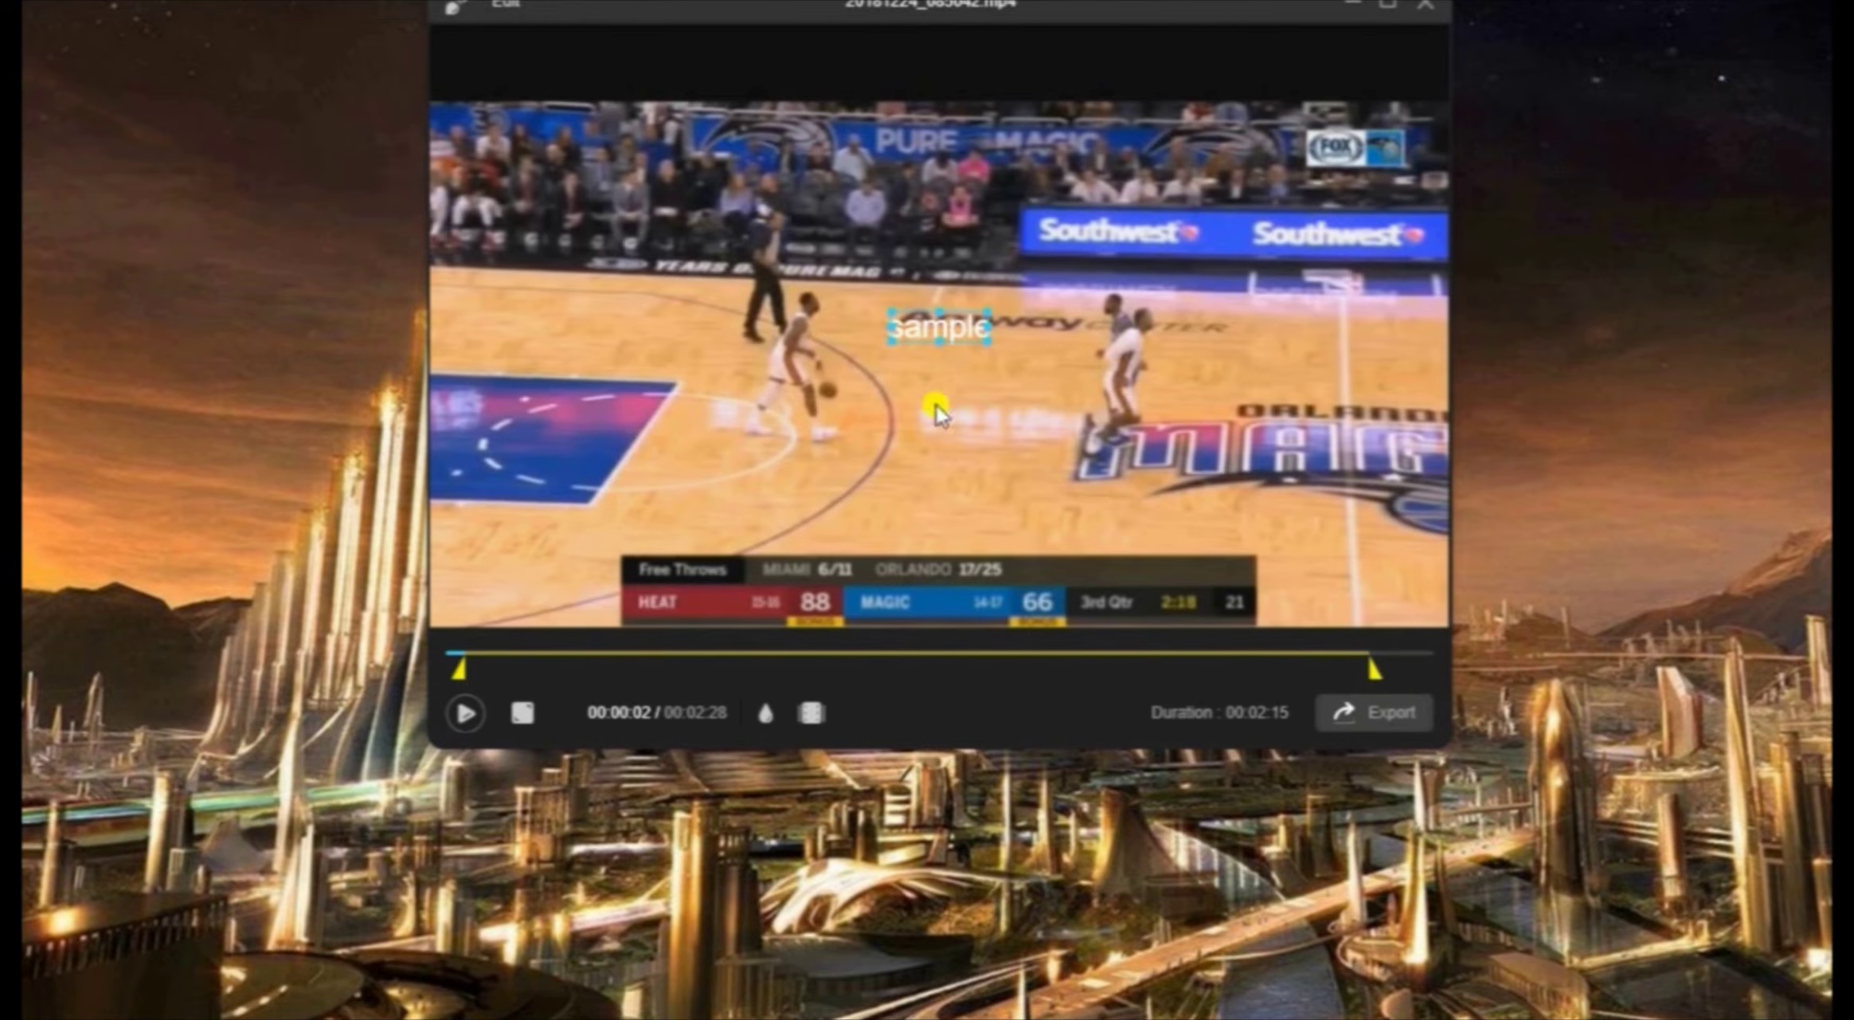
left_click_drag(968, 331, 1006, 359)
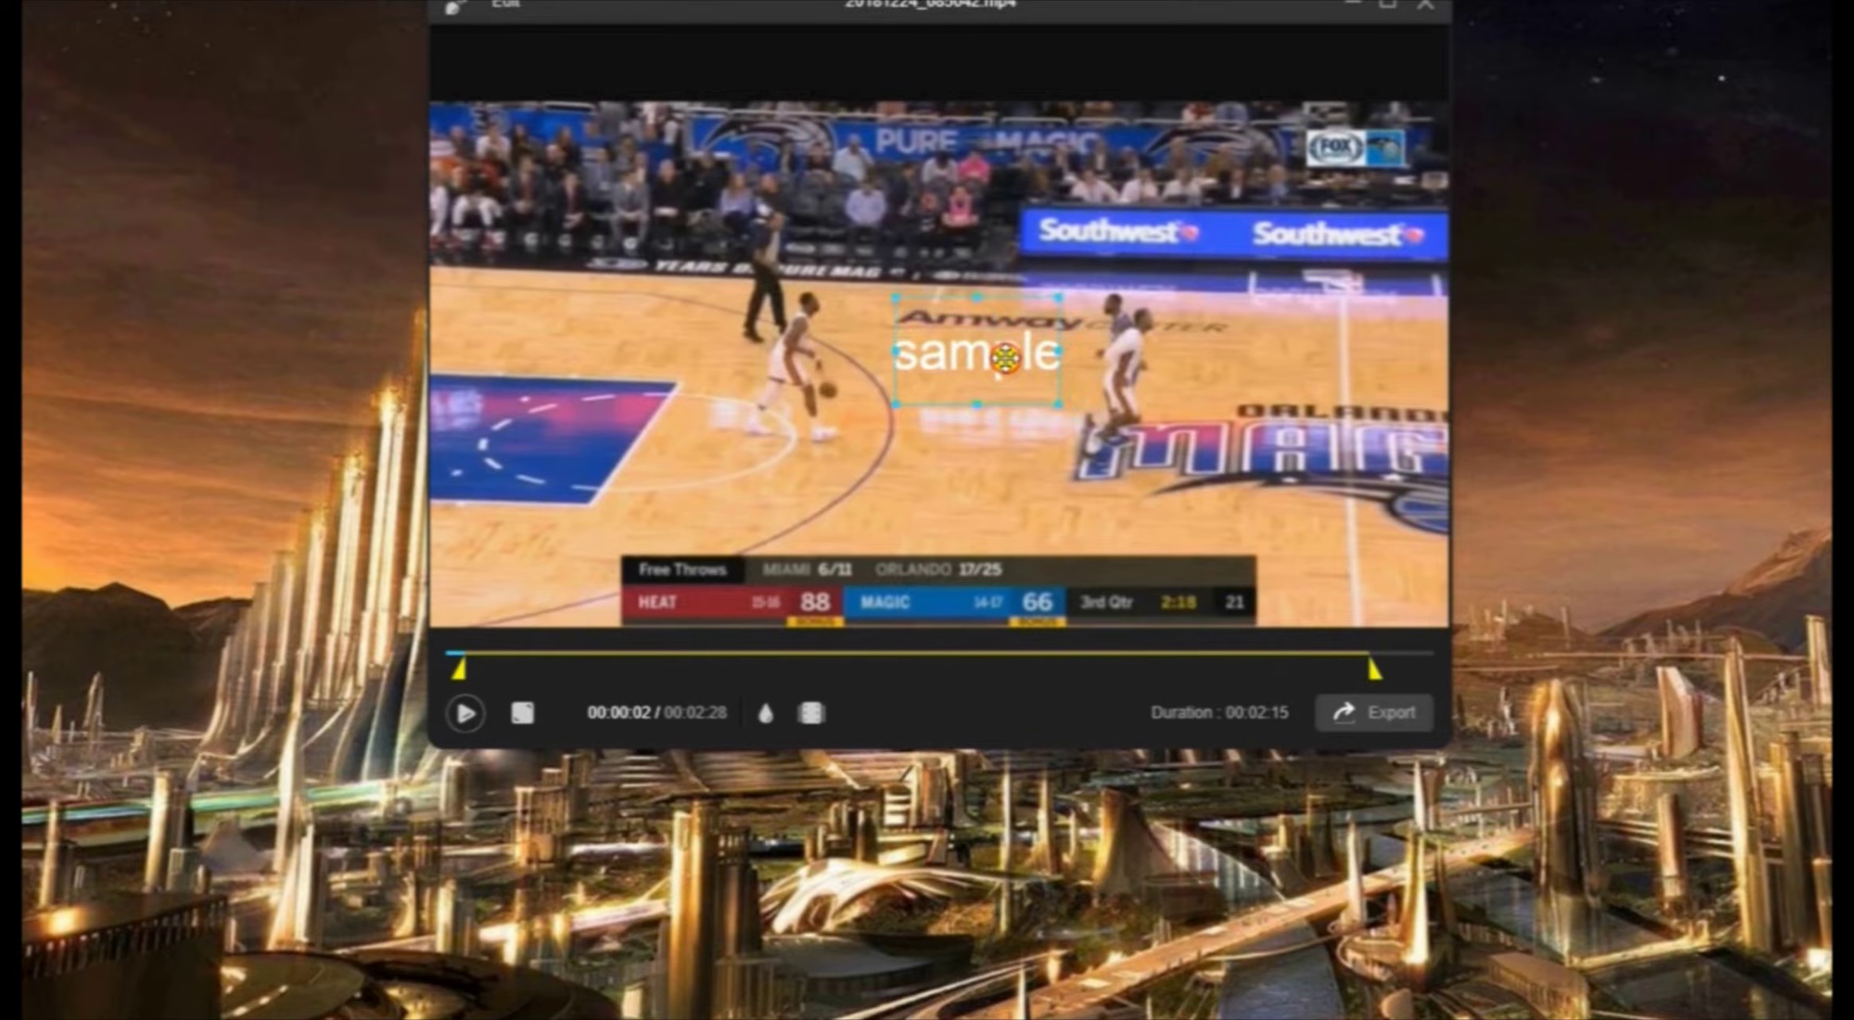
Replace the intro card's placeholder title with 'Sample1' and subtitle with 'basketball', then confirm
left_click(817, 714)
double_click(637, 617)
type("Sample")
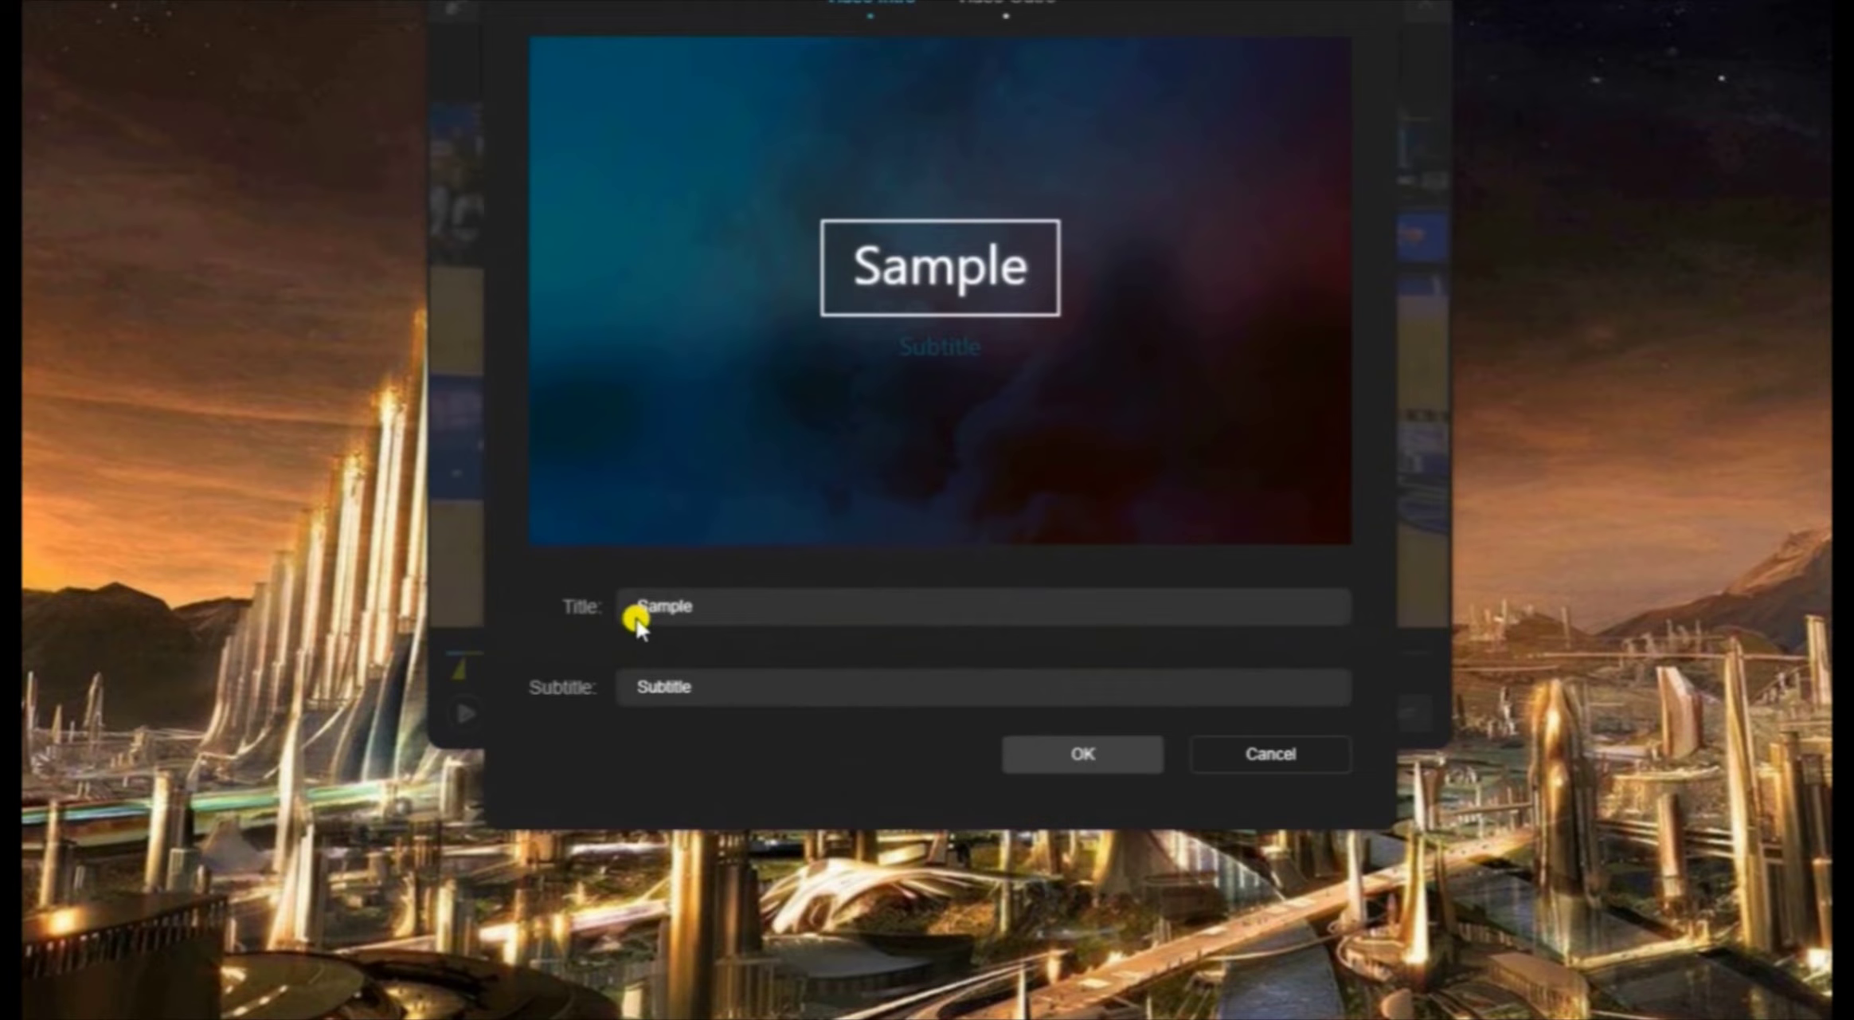
type("1")
double_click(626, 692)
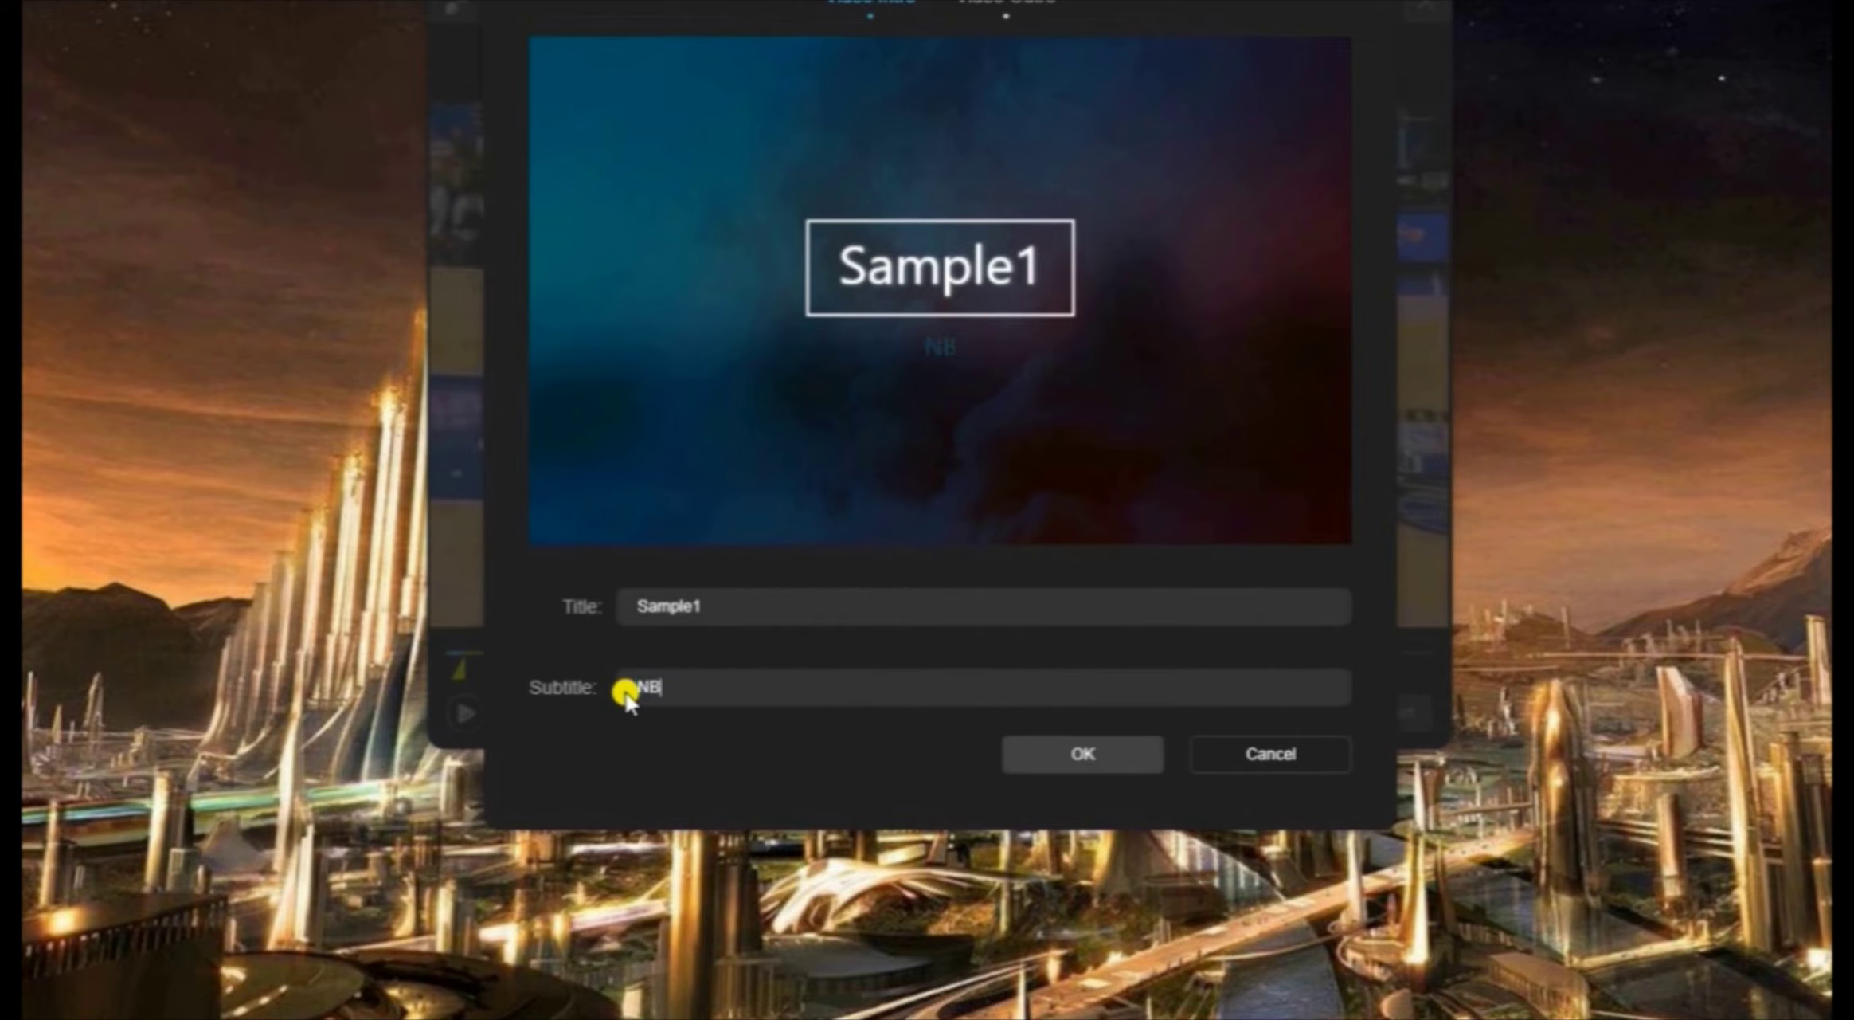
double_click(638, 690)
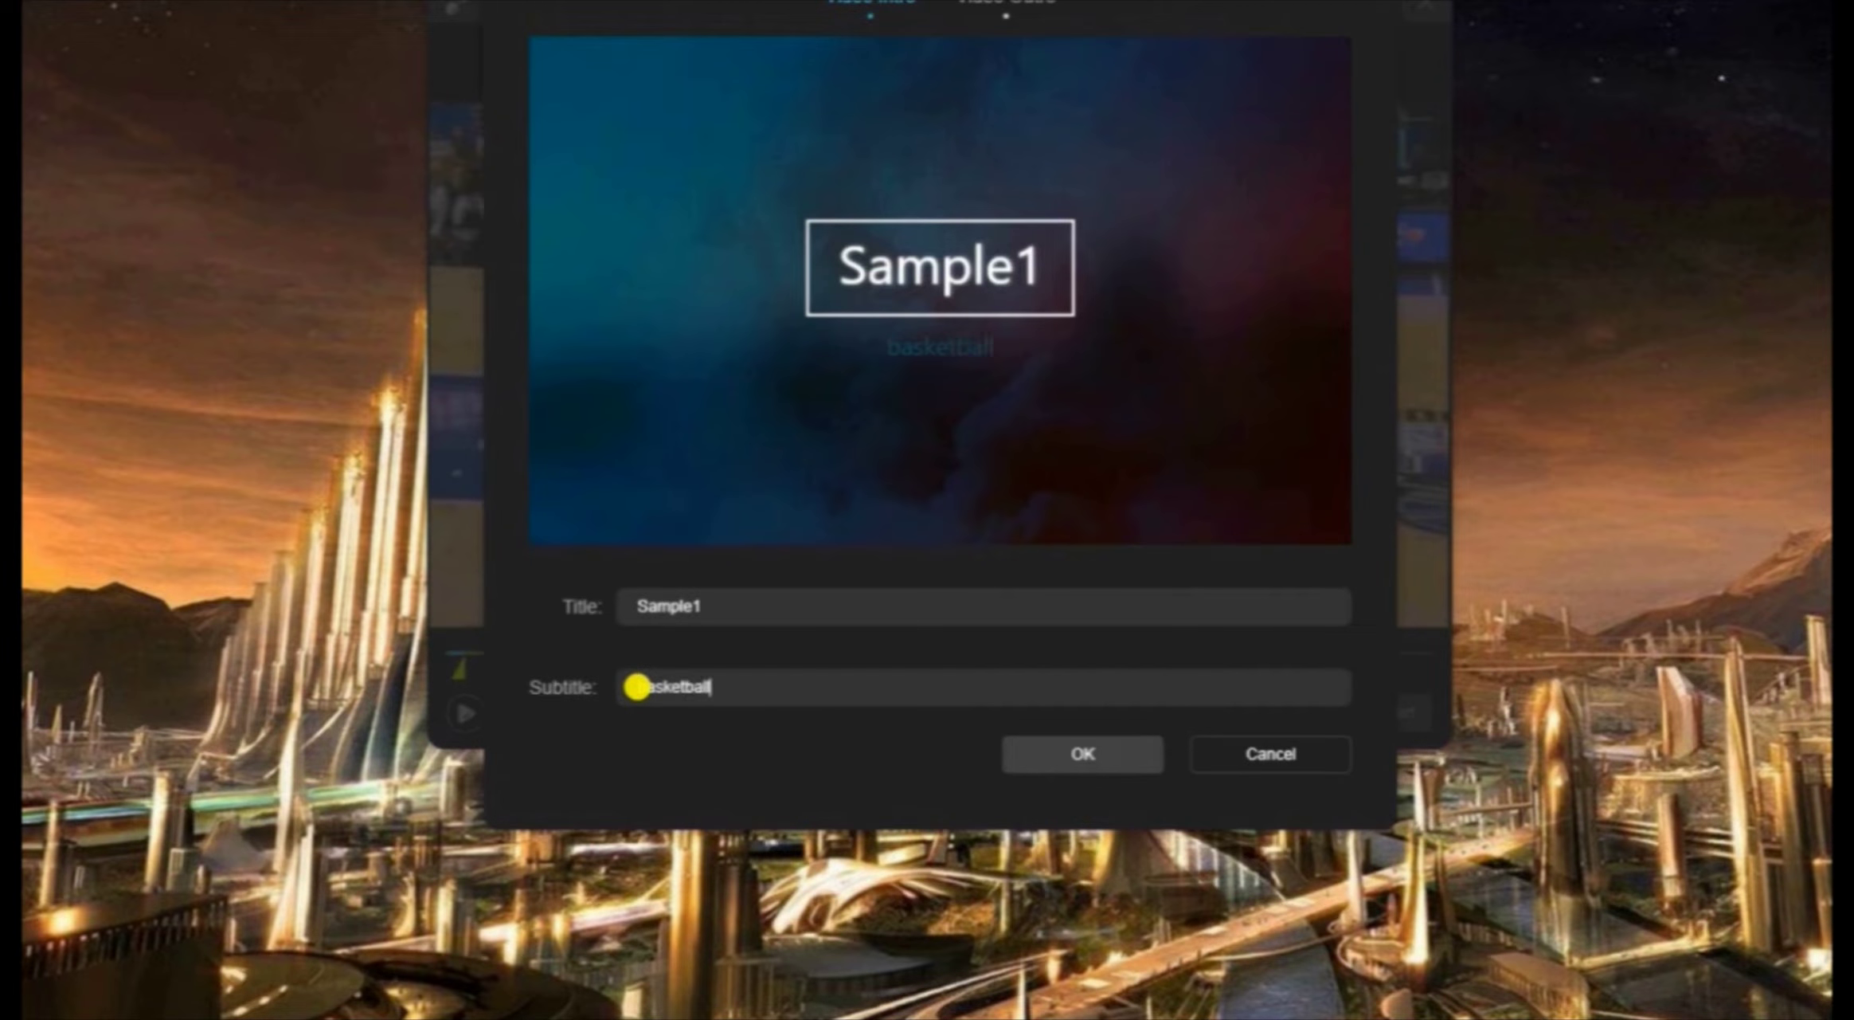
left_click(1063, 751)
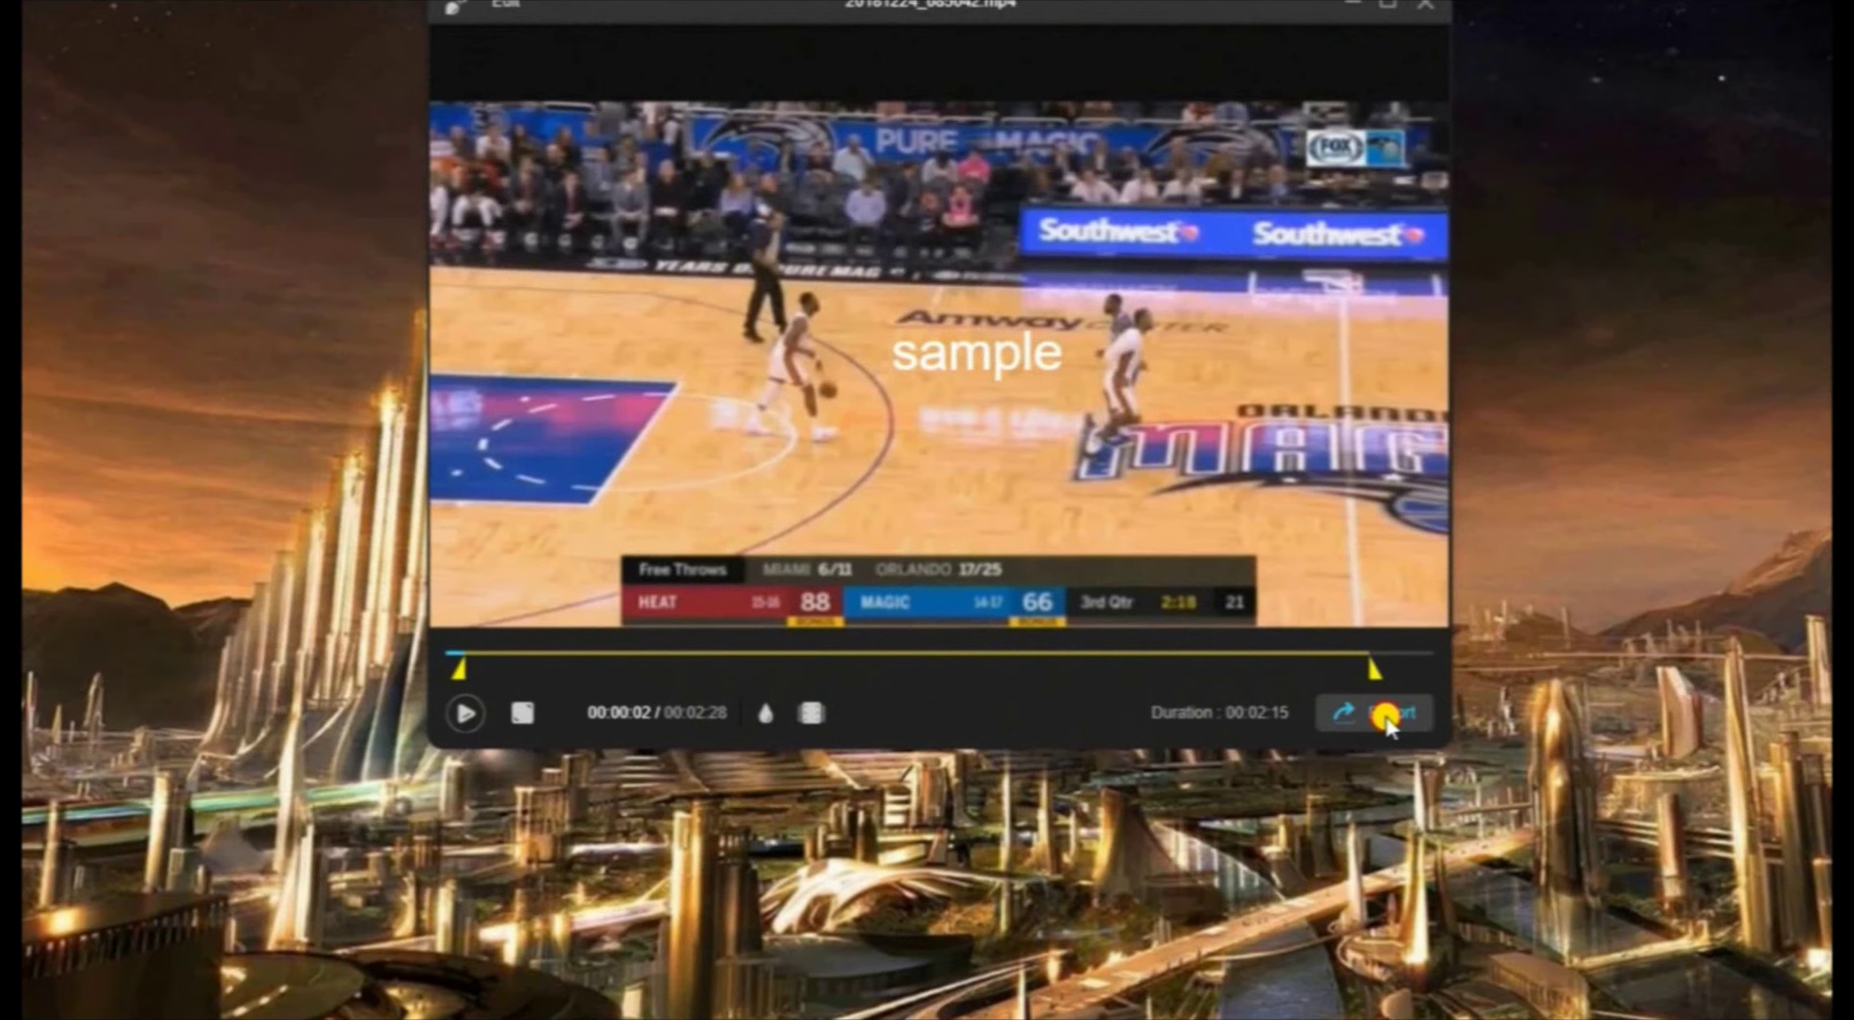
Export the edited video to the Desktop as sample.mp4
left_click(1386, 715)
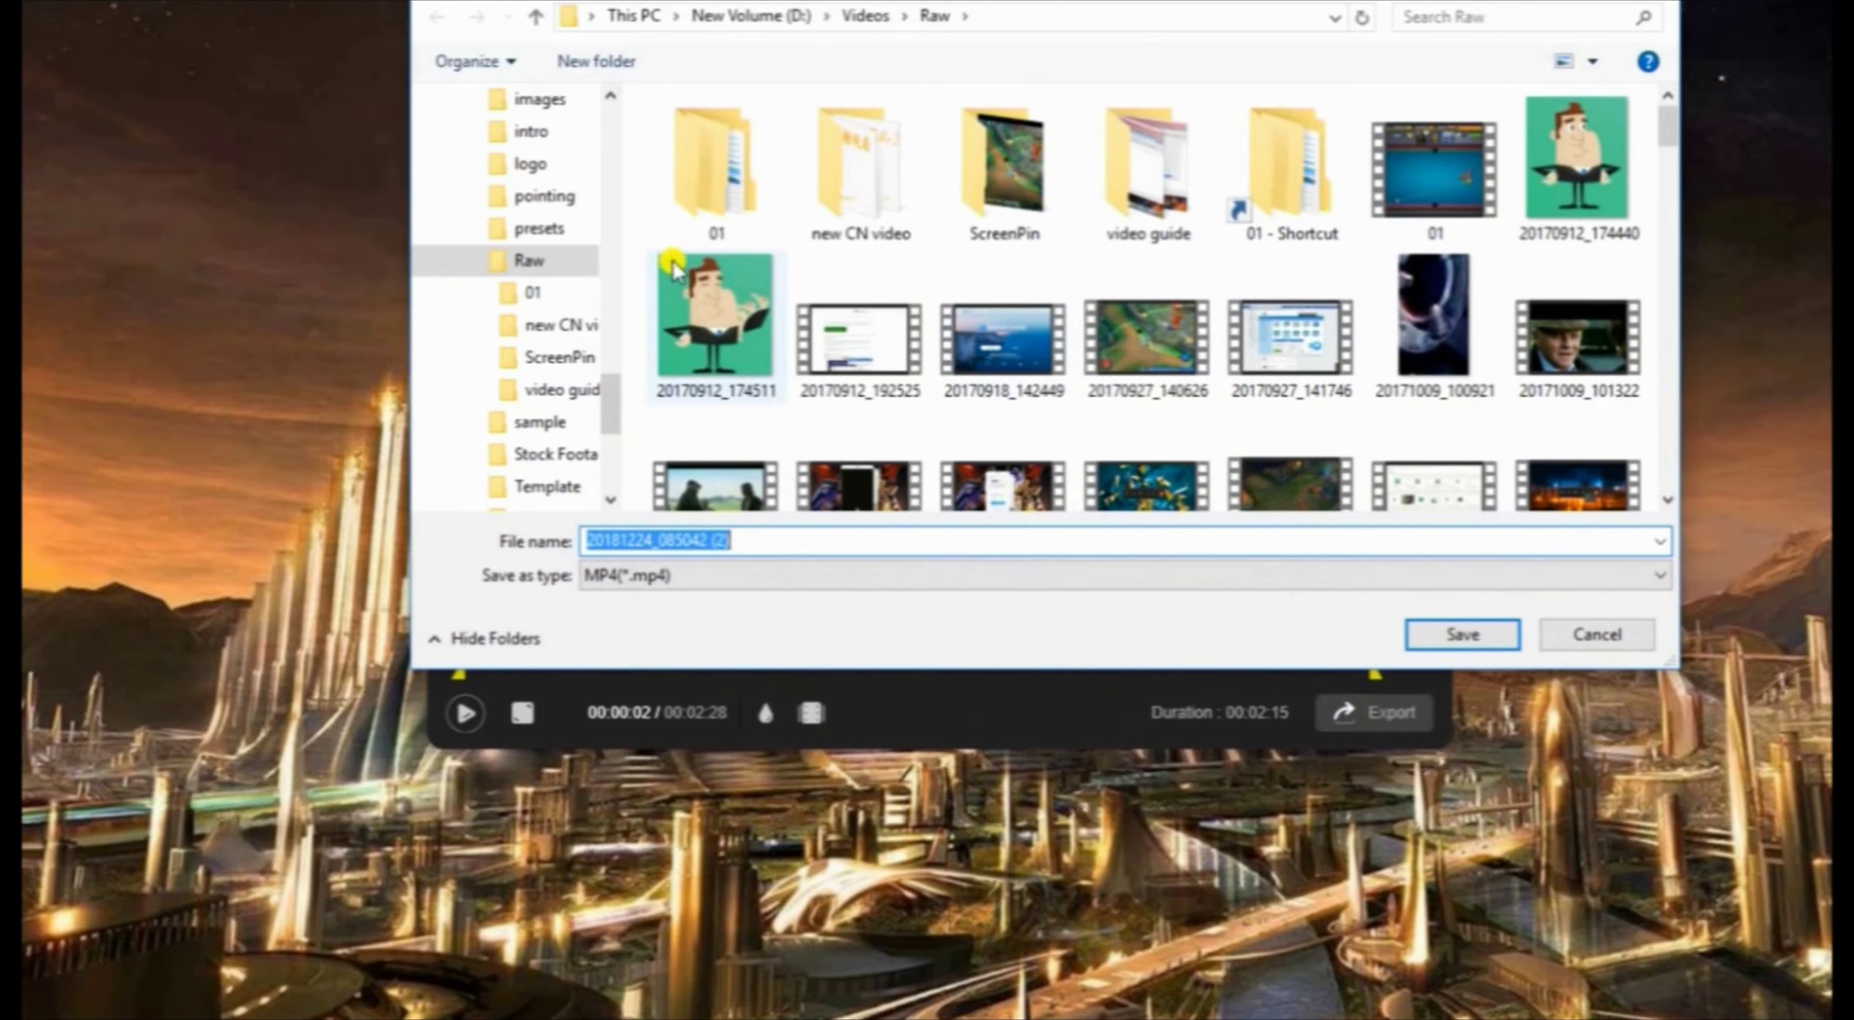
type("sample")
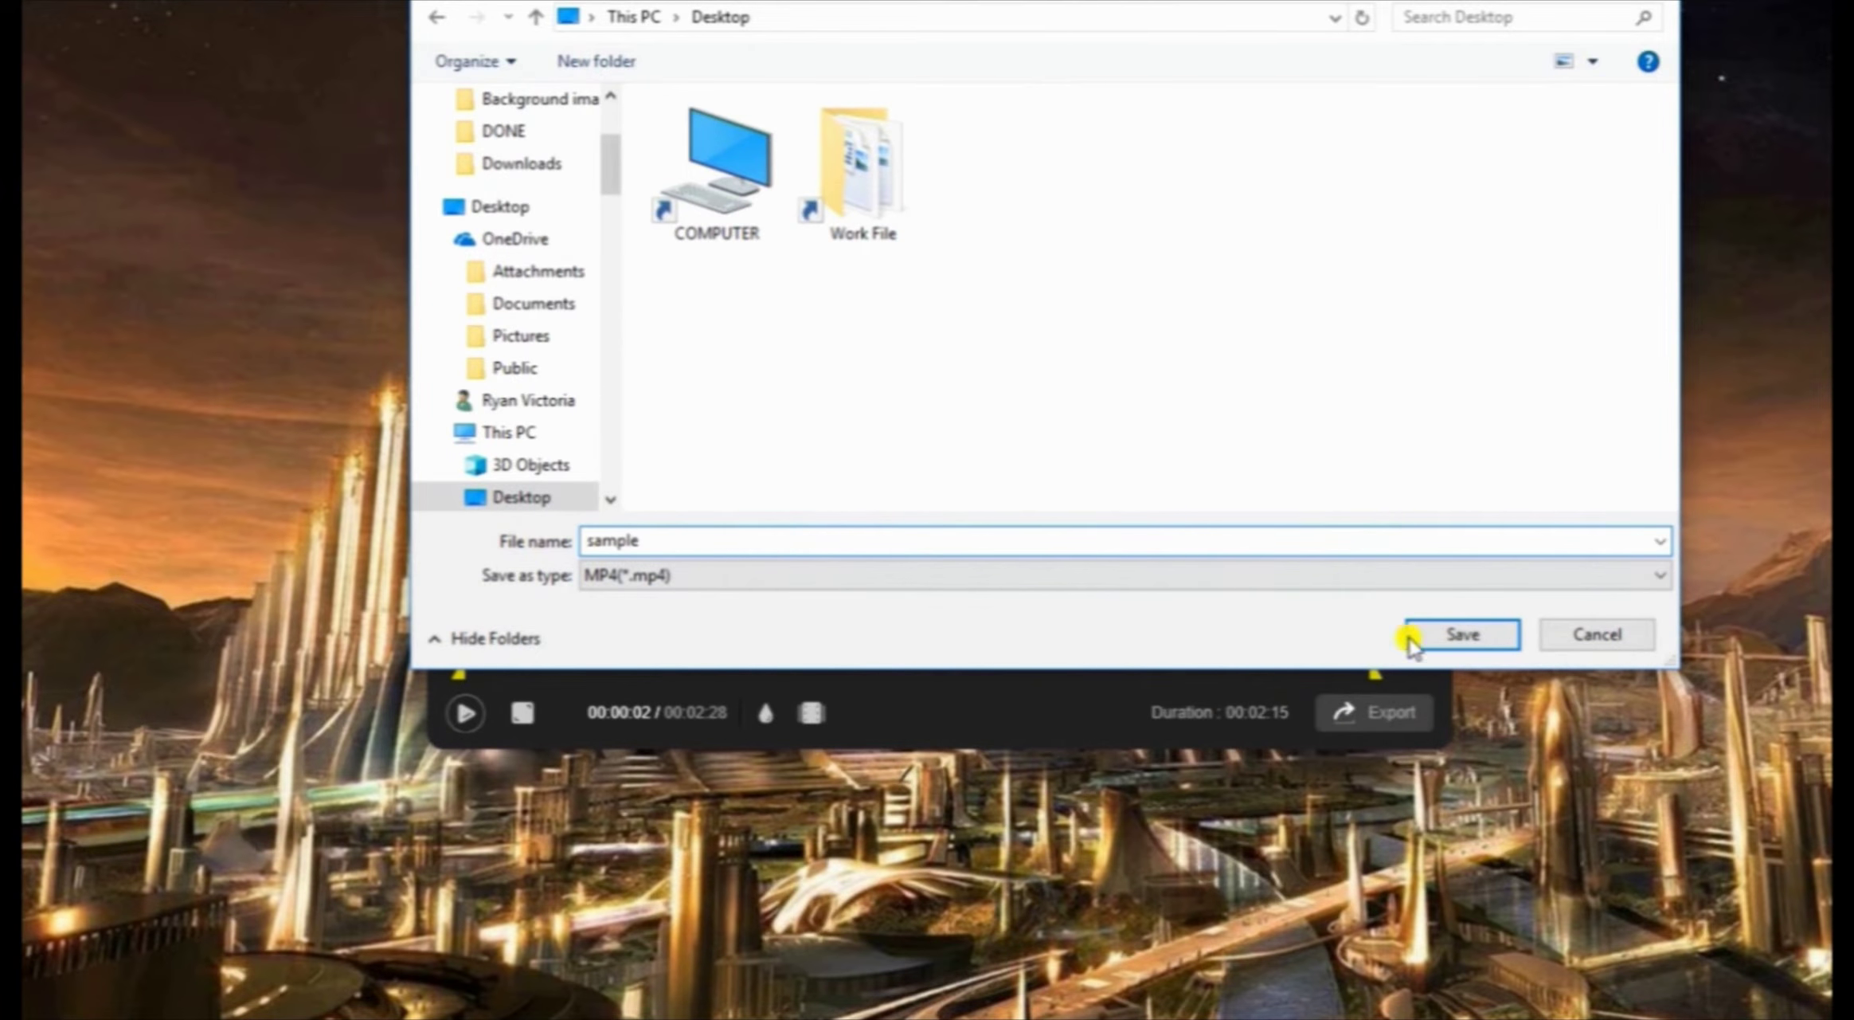
left_click(1411, 635)
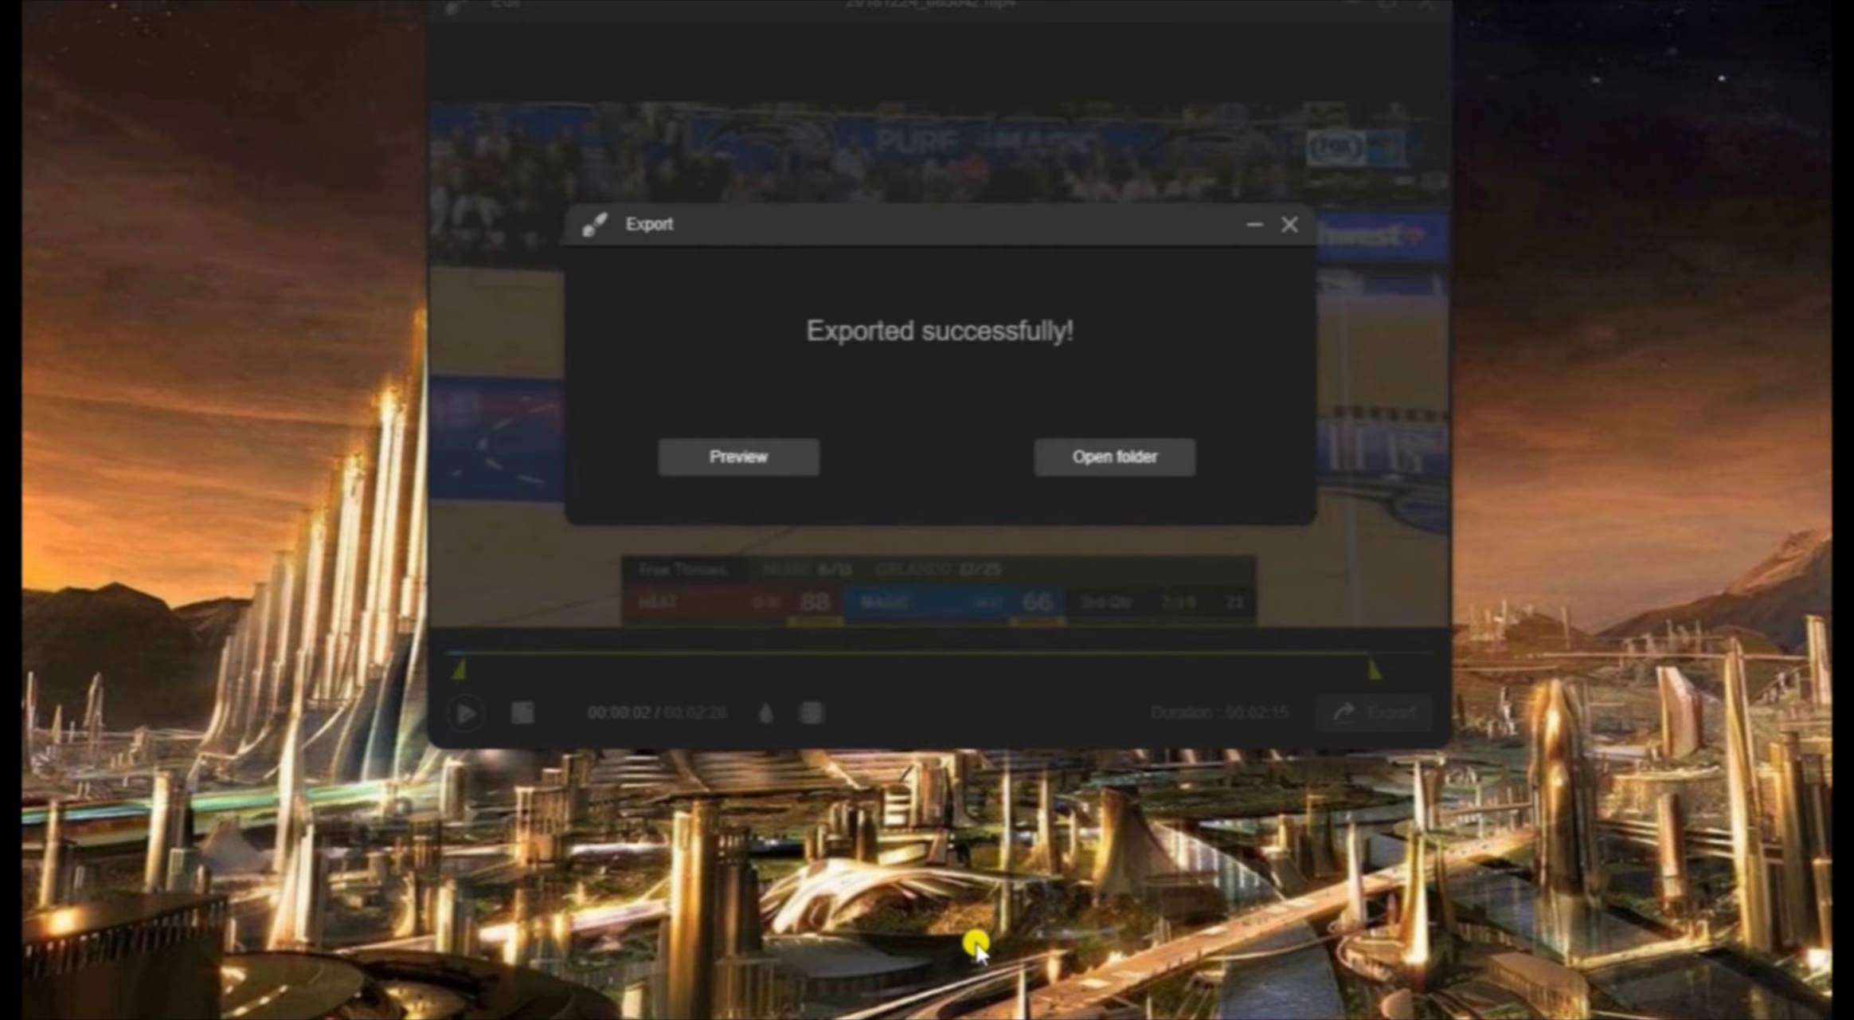
Preview the exported video, then start uploading it as the private Sports video 'sample01'
left_click(738, 457)
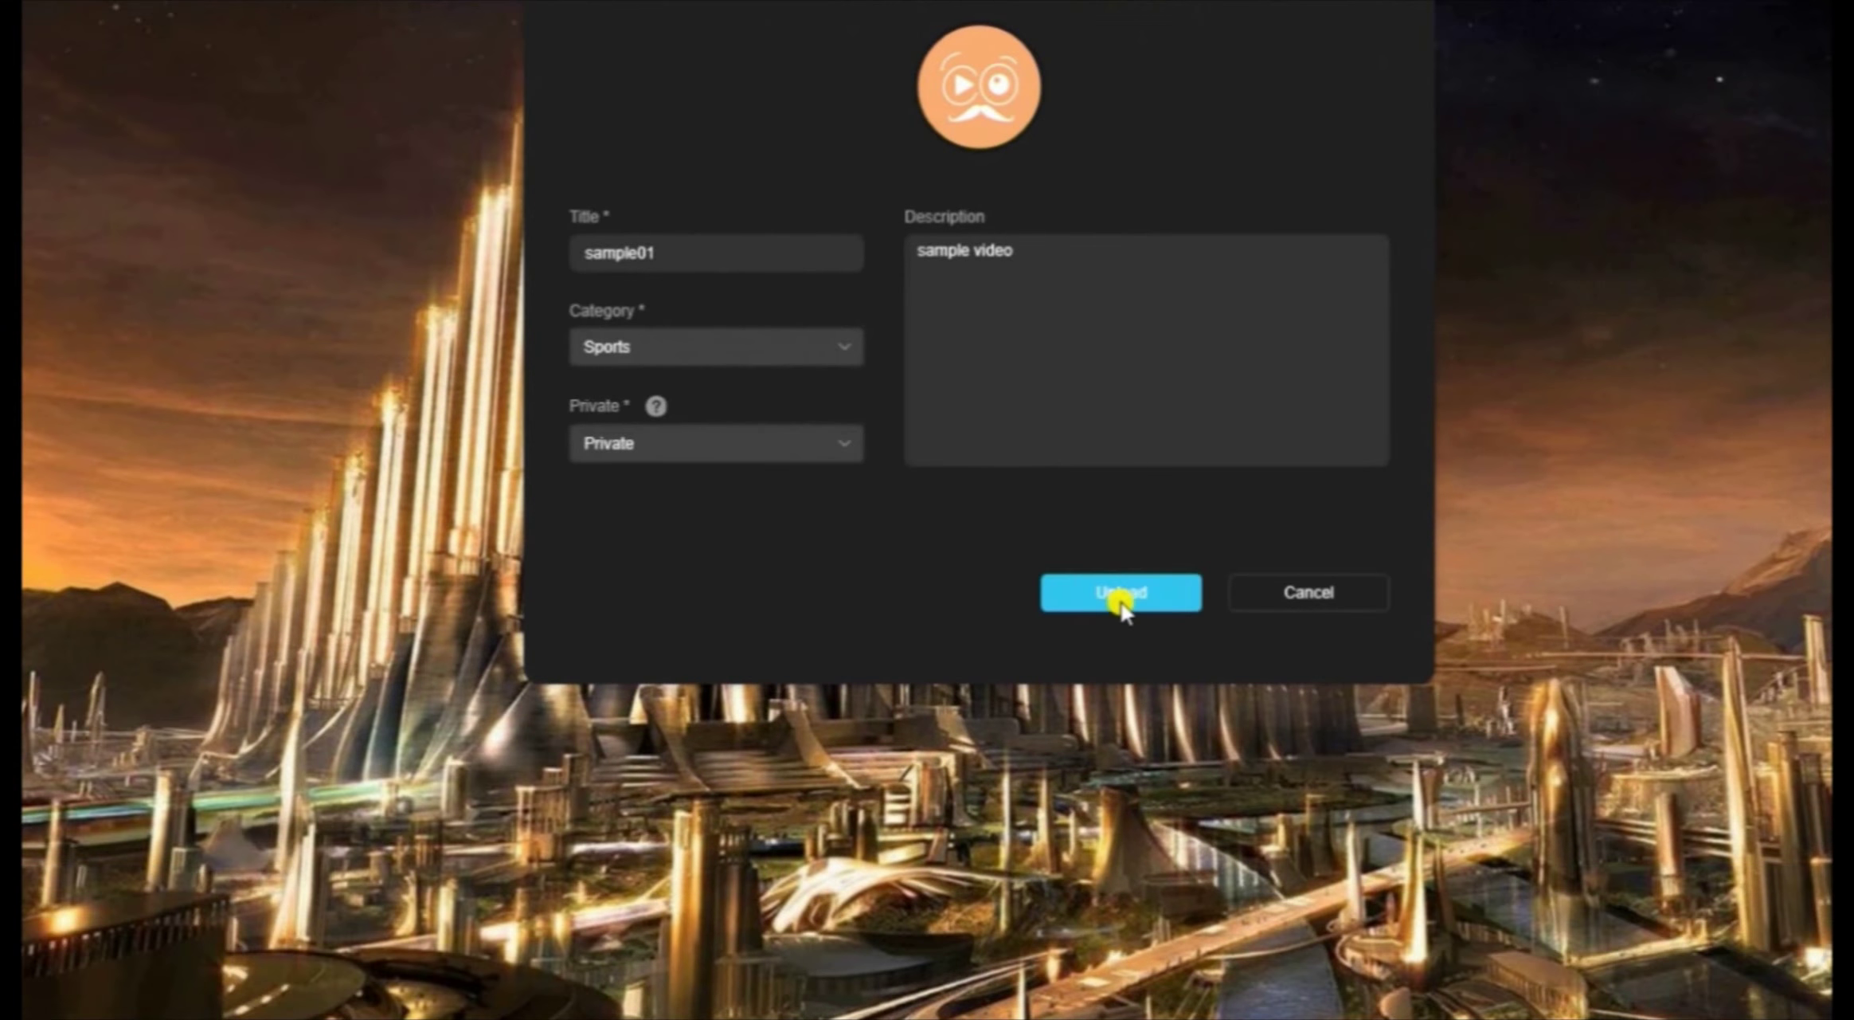
left_click(1122, 596)
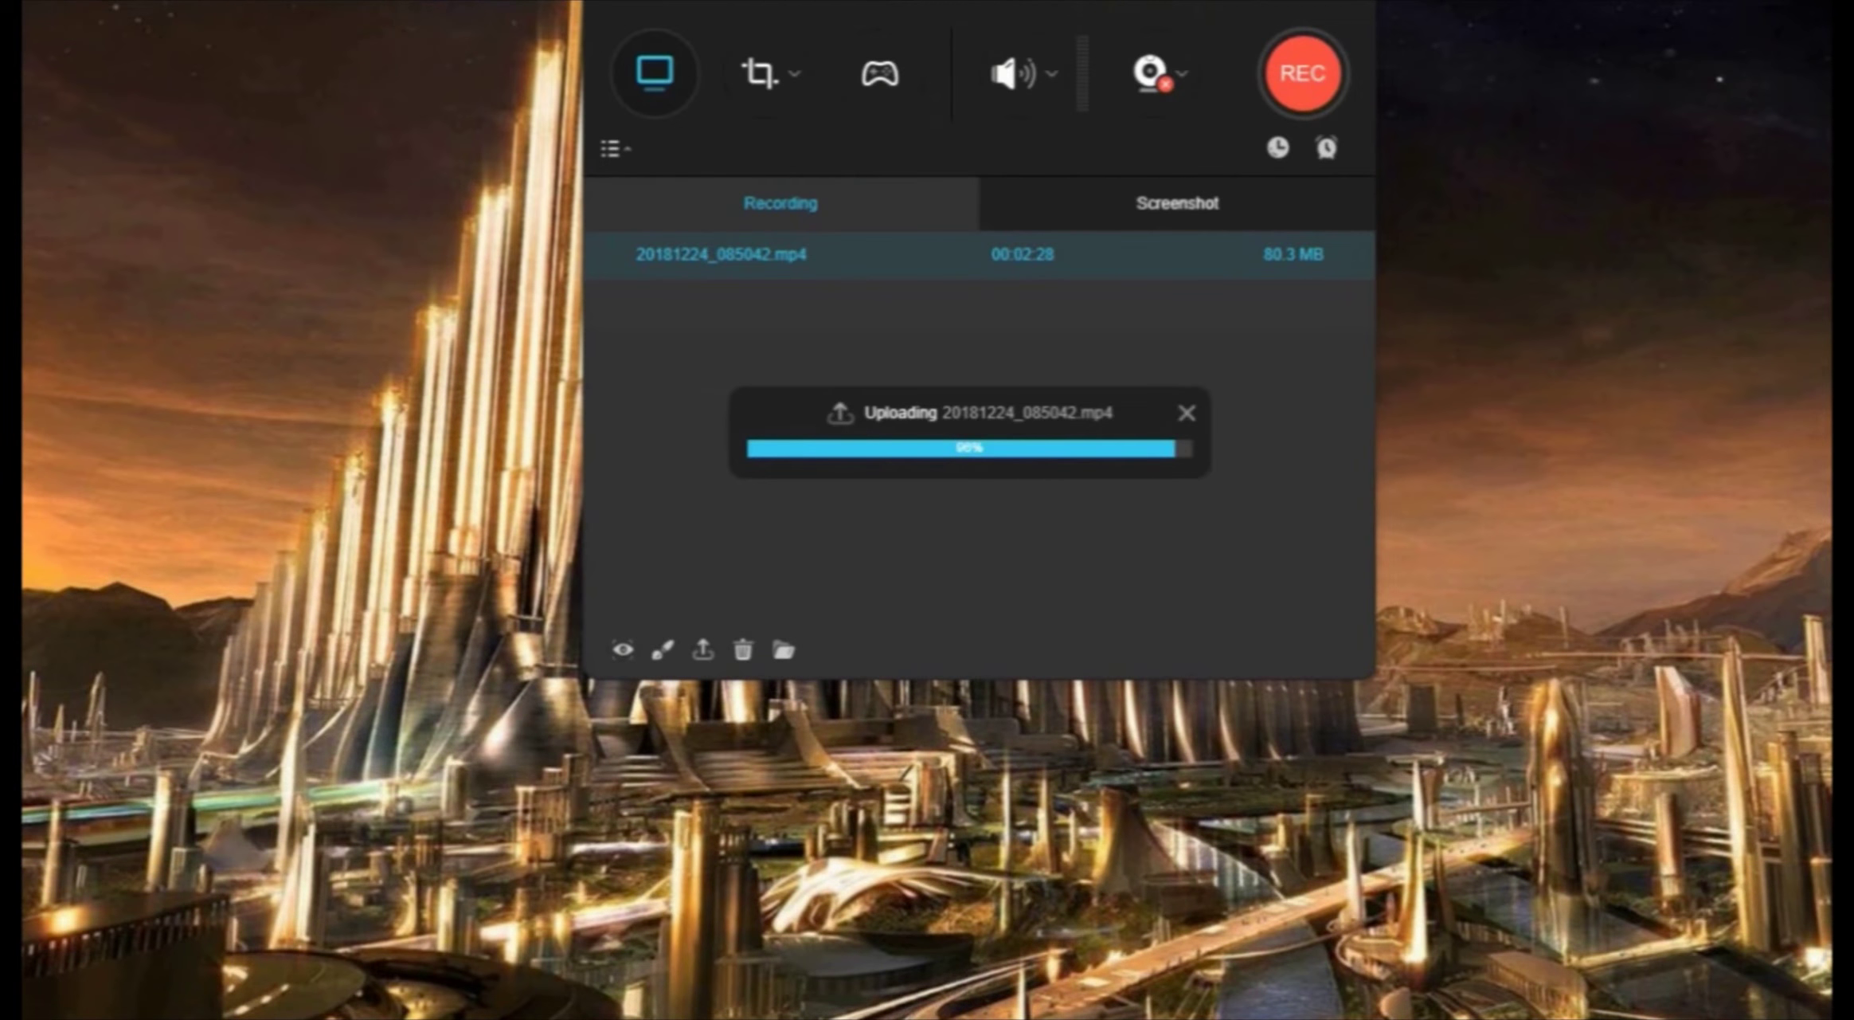